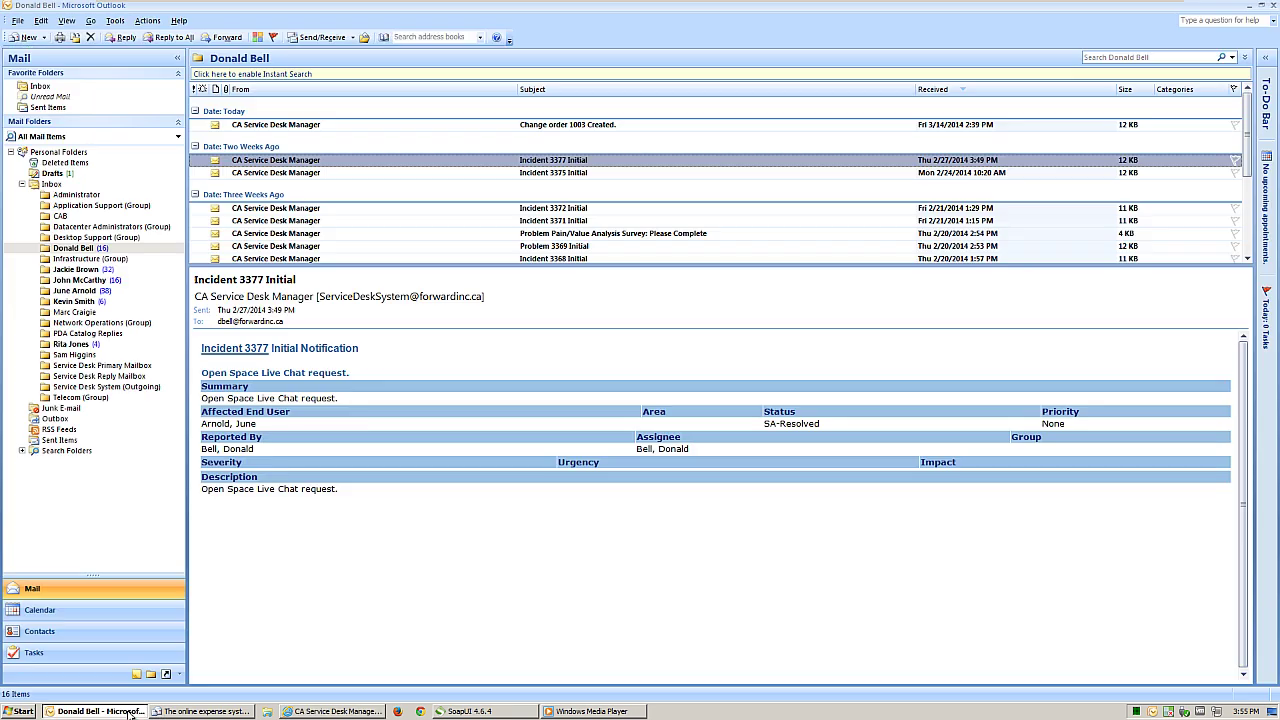
View the draft e-mail about the online expense system in Outlook and the createRequest web service request in SoapUI.
click(181, 713)
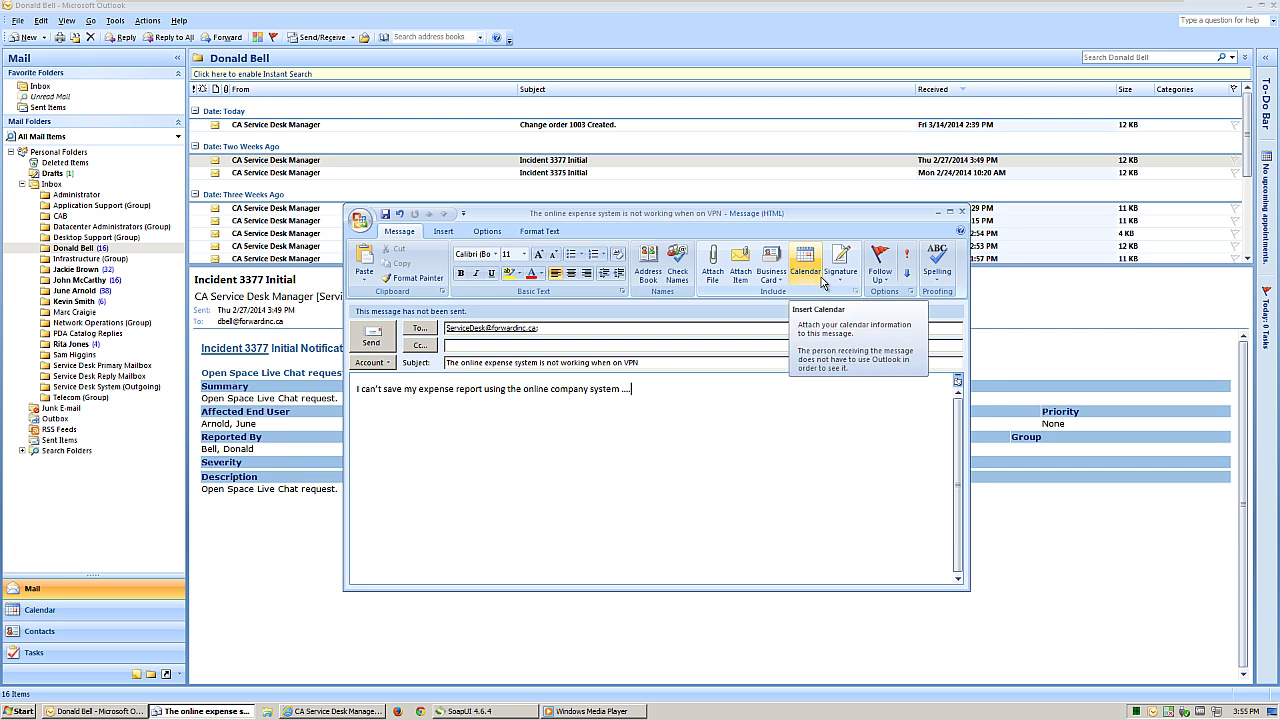
click(490, 711)
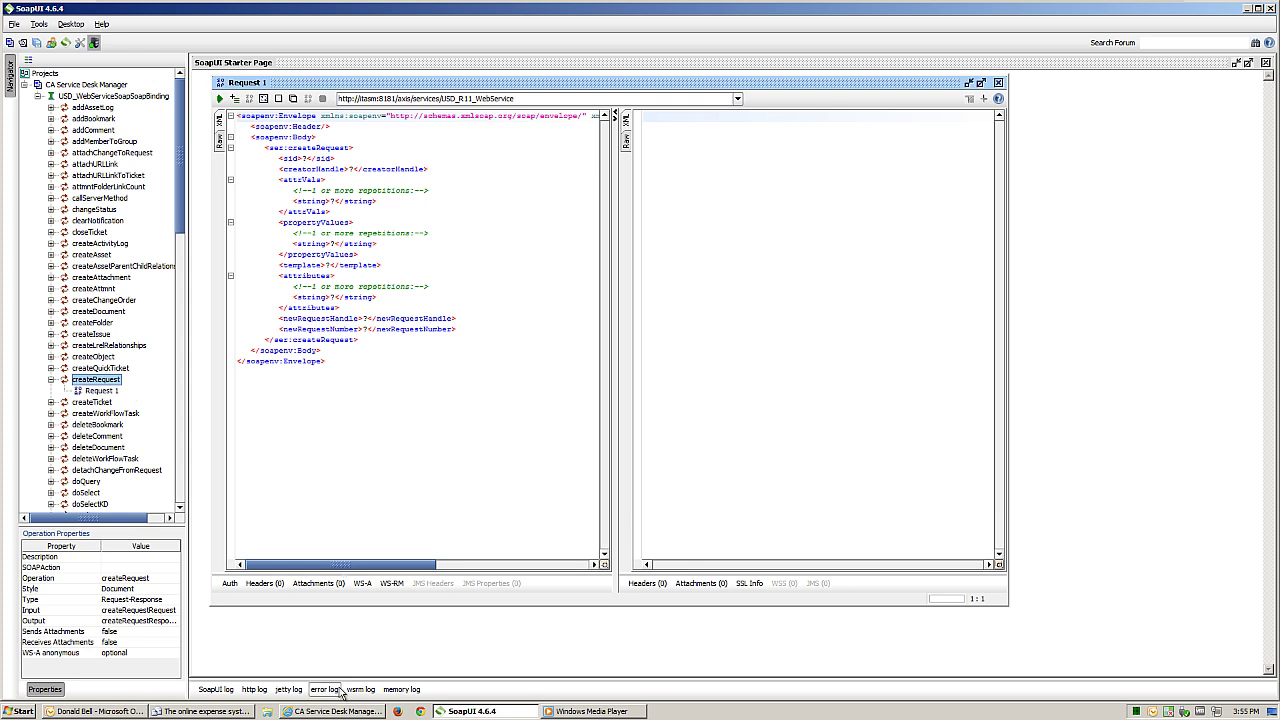
Switch to CA Process Automation and place a Create Request operator from CA ServiceDesk in the Stand Up Dev process.
click(322, 711)
click(960, 26)
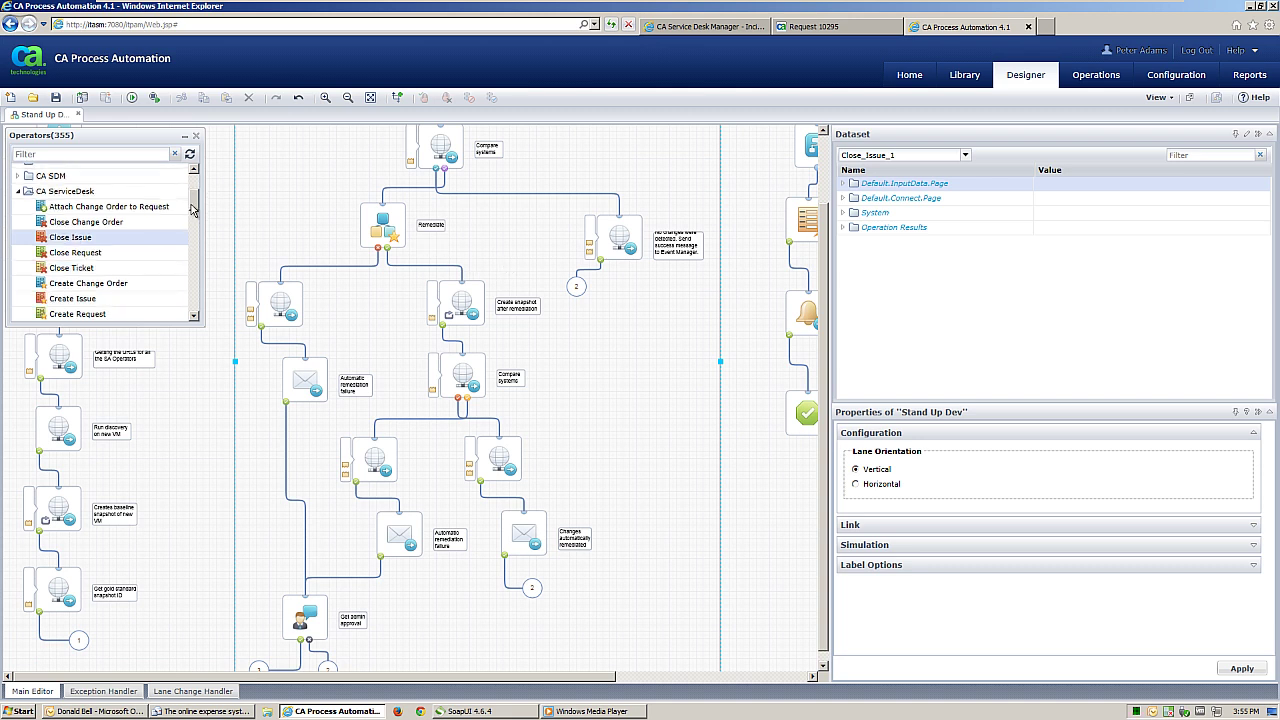
scroll(105, 270, down, 5)
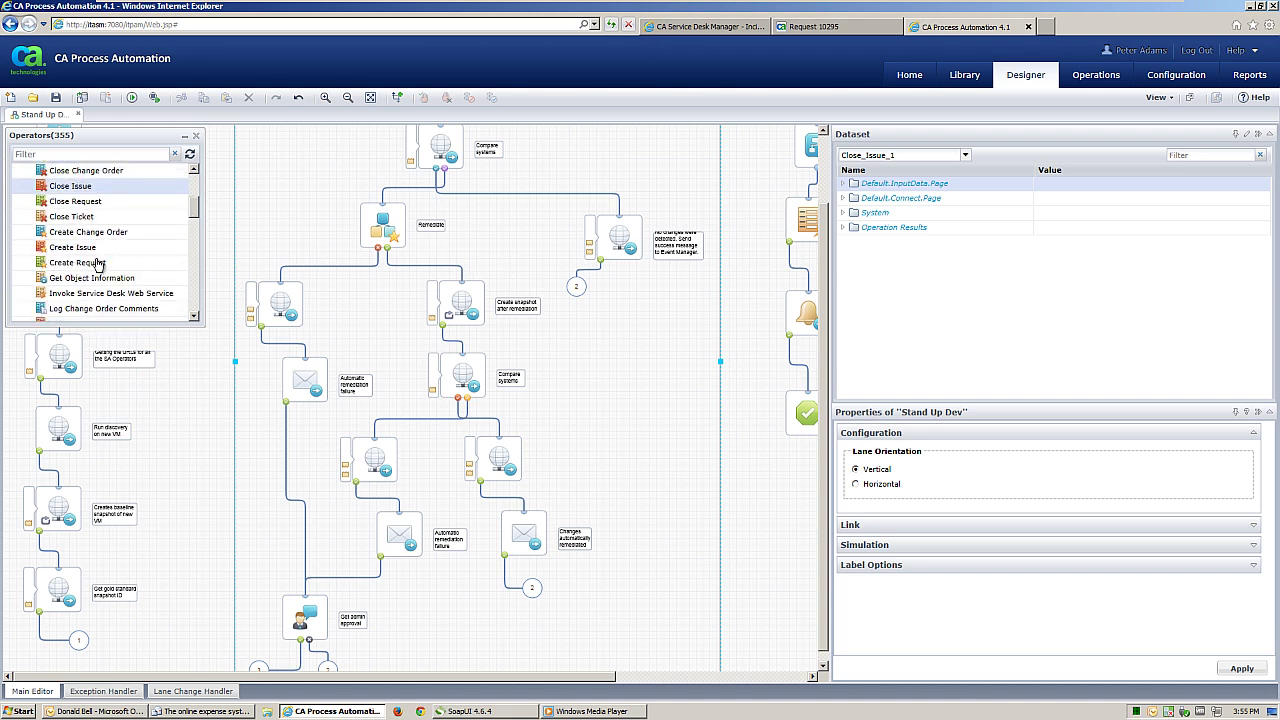
drag(98, 262, 605, 370)
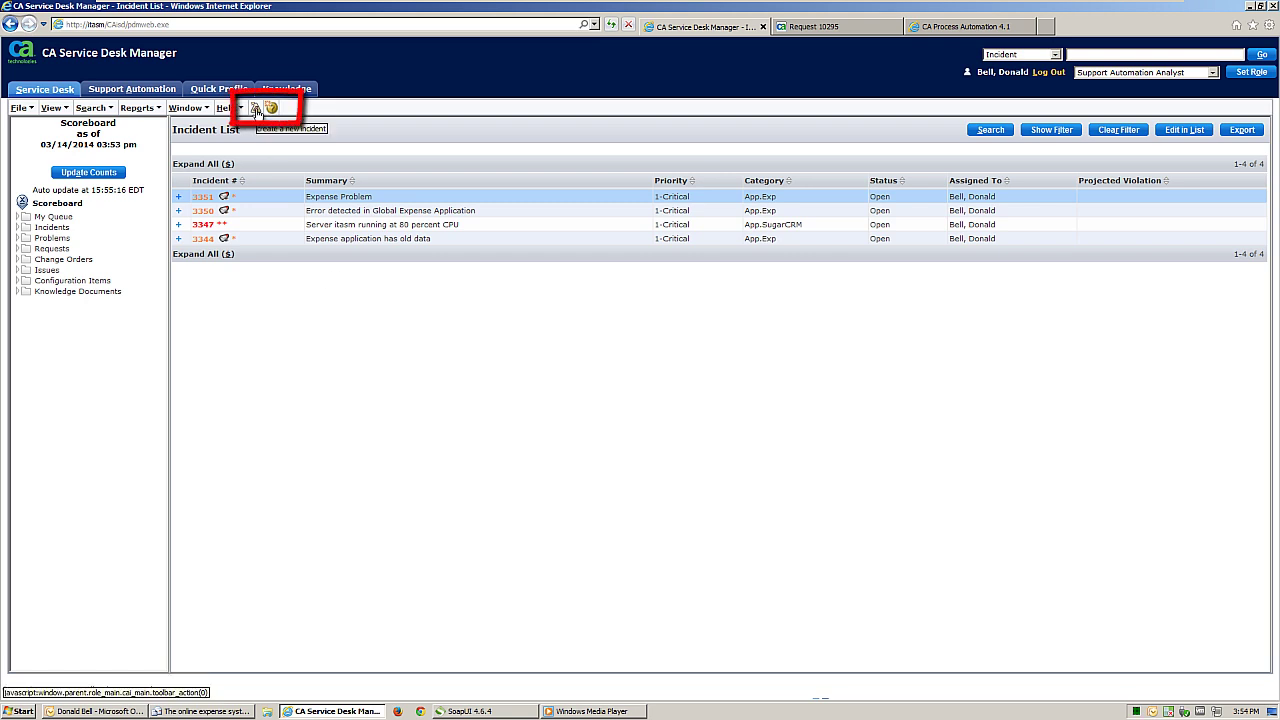
Open the contact's Quick Profile in CA Service Desk Manager and enter "User is experiencing performance problems with TIXCHANGE" in the scratchpad.
click(33, 112)
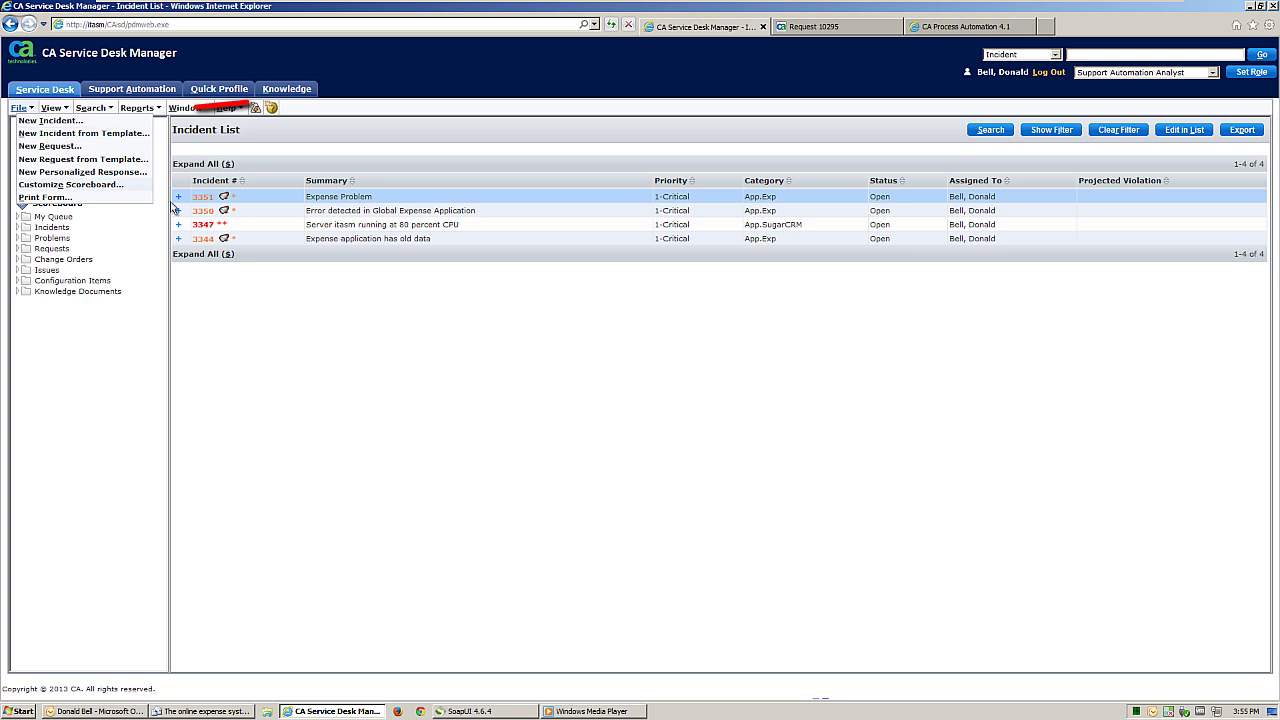
click(219, 91)
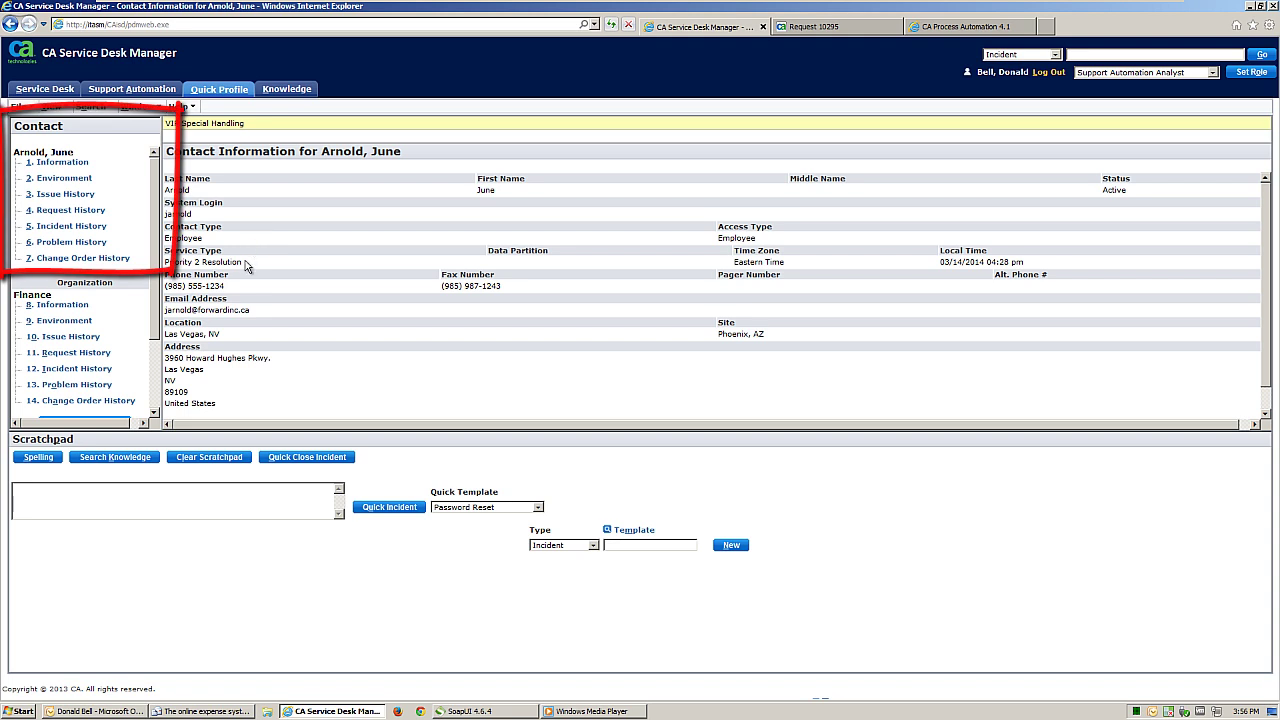
click(186, 497)
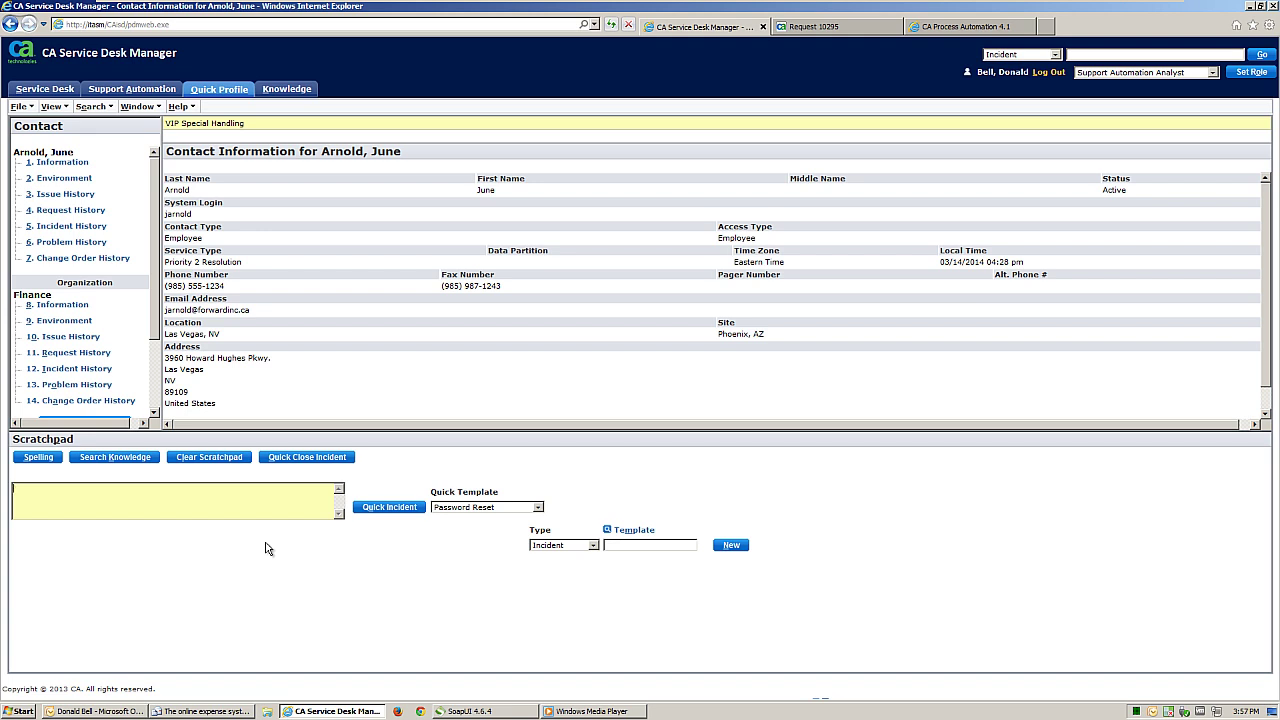
text(User is experiencing performance problems with TIXCHANGE)
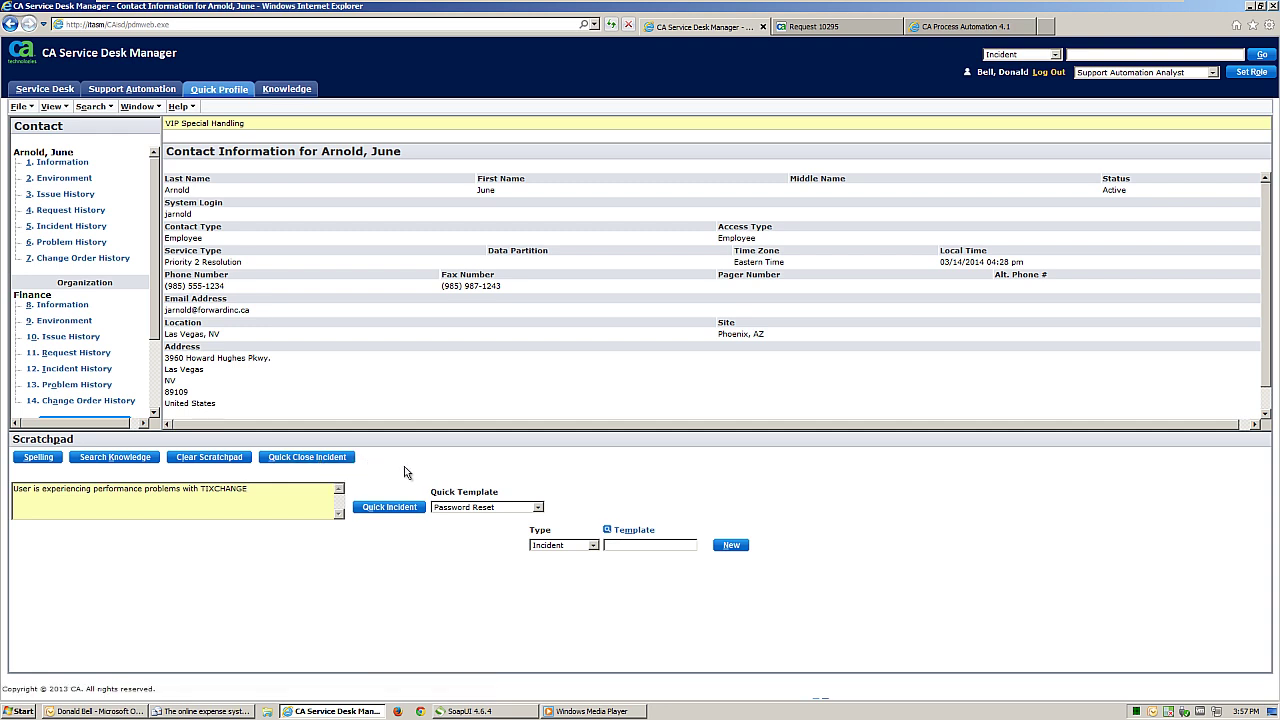
Create a quick incident from the TIXCHANGE Performance template.
click(473, 509)
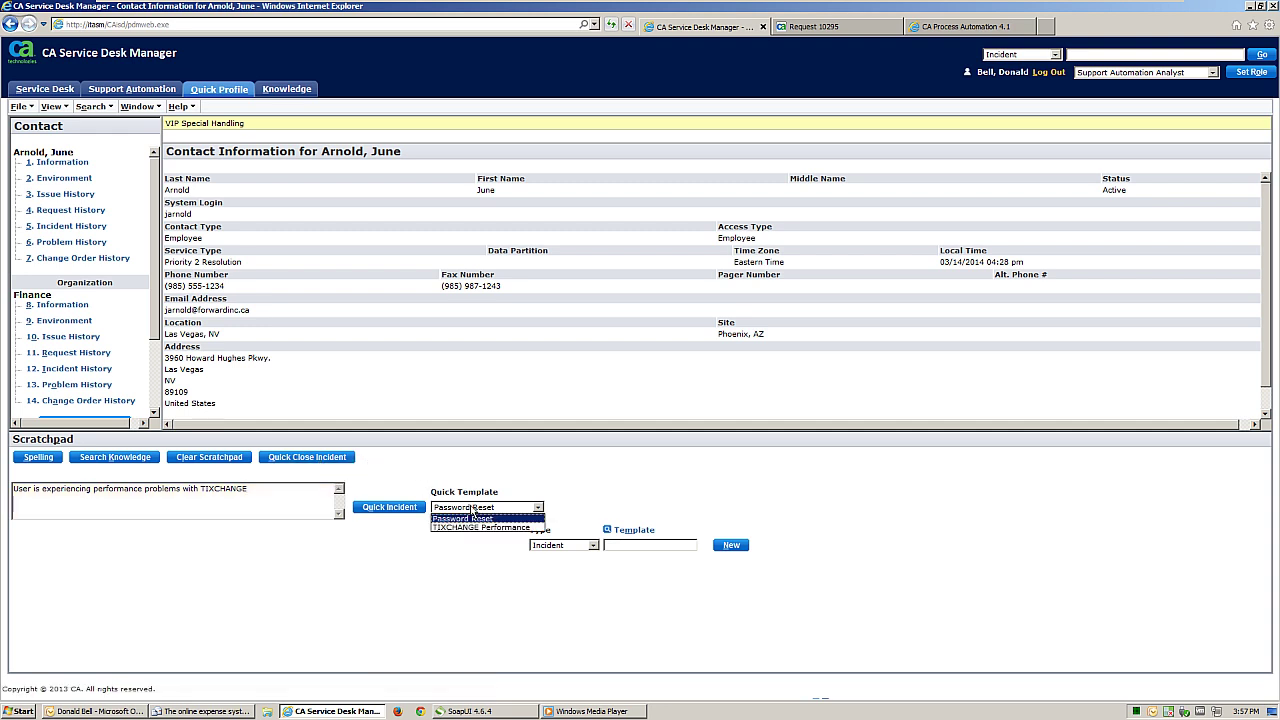
click(472, 527)
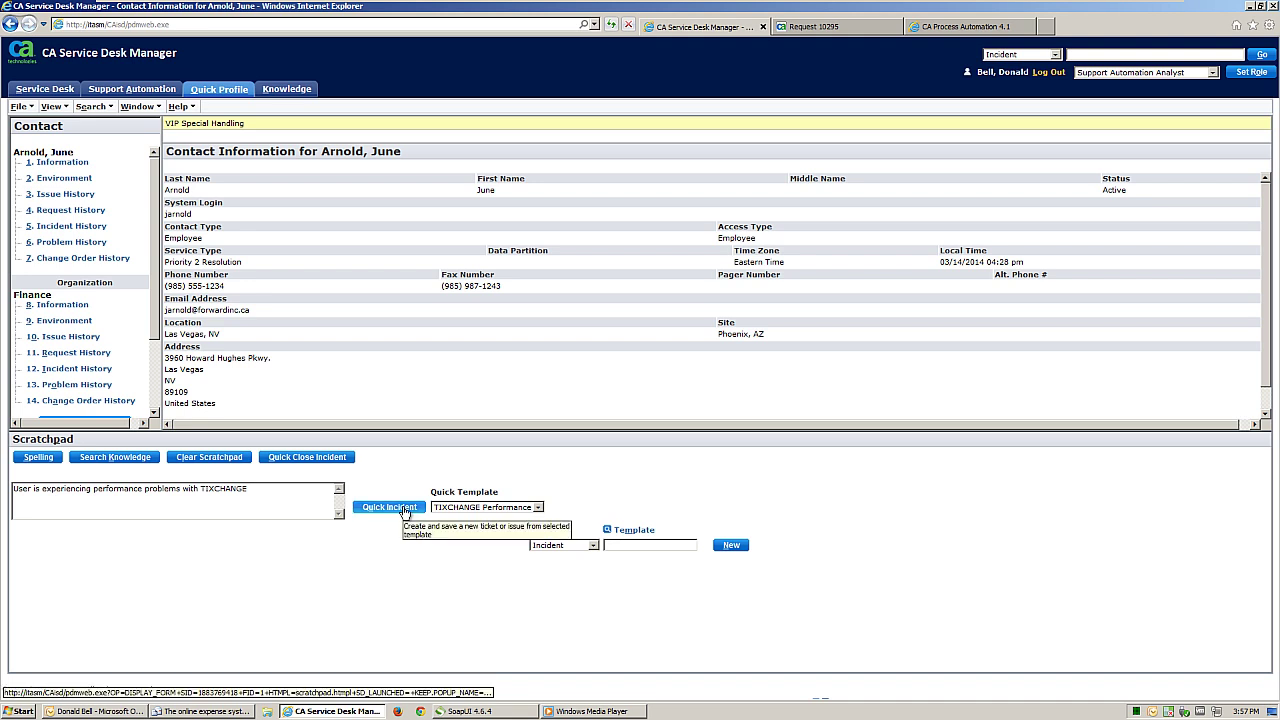
click(404, 511)
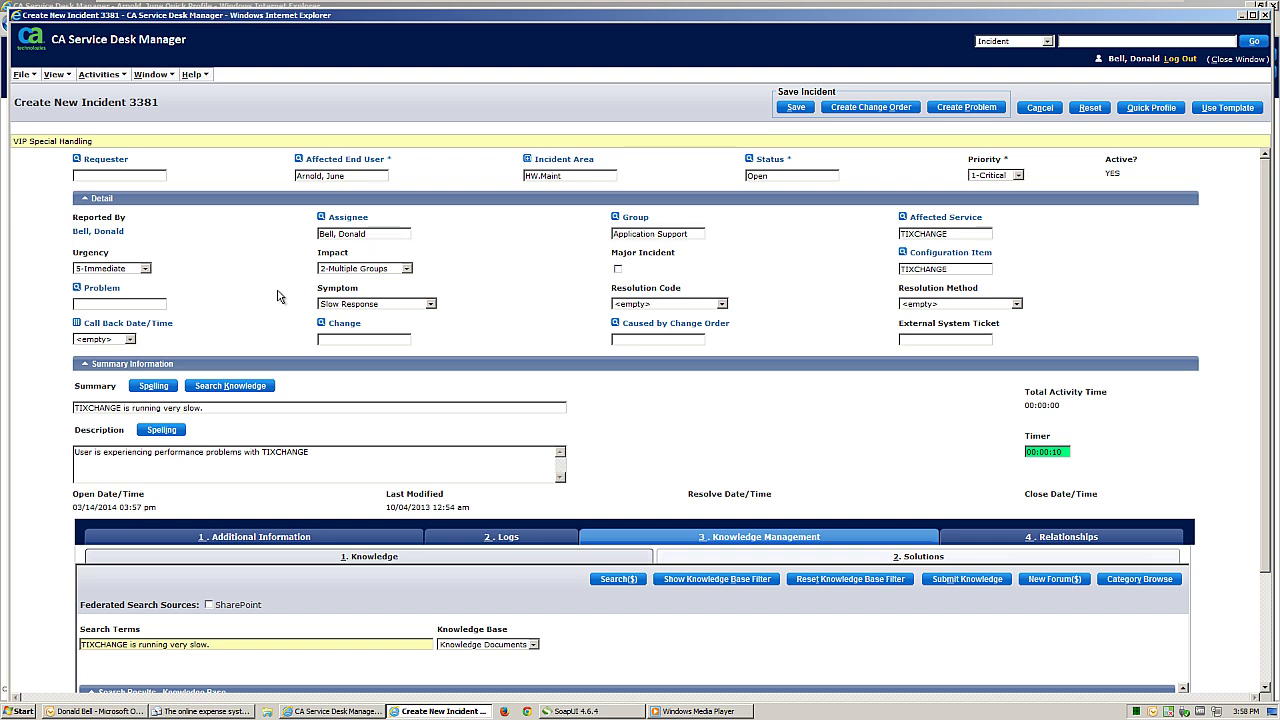
Try 3-Quickly as the incident's urgency and set it back to 5-Immediate.
click(146, 270)
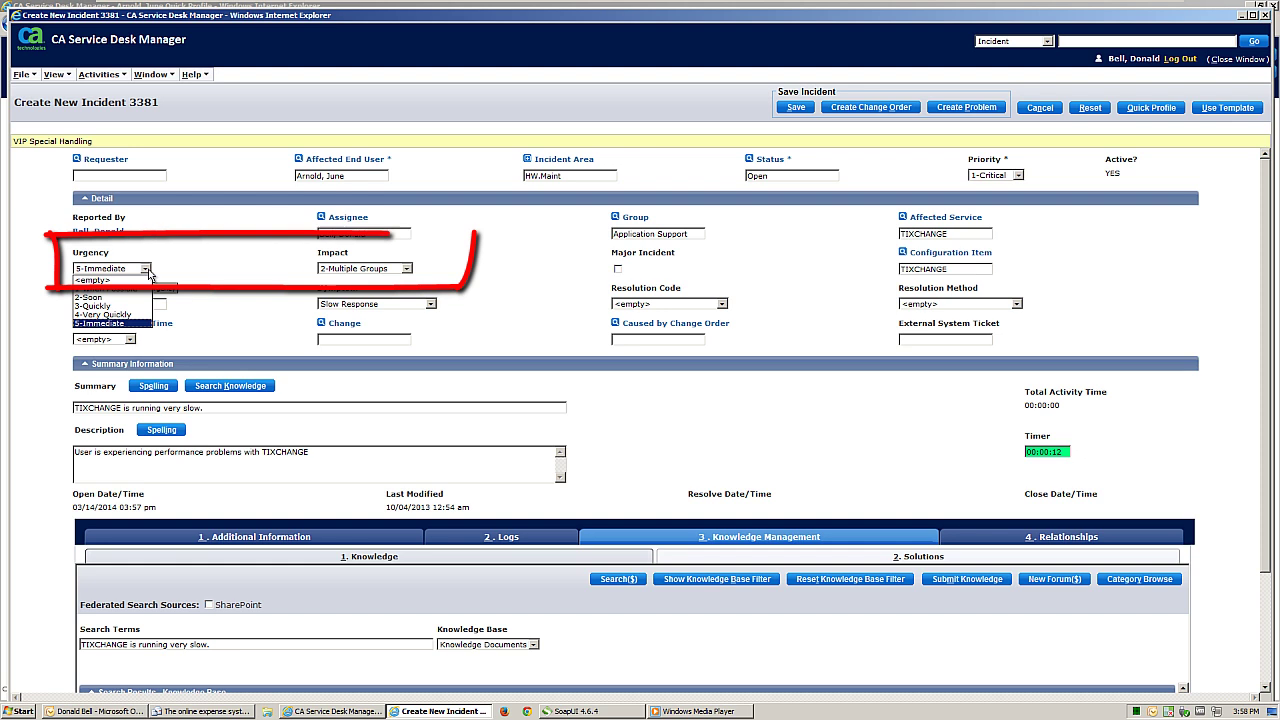
click(147, 270)
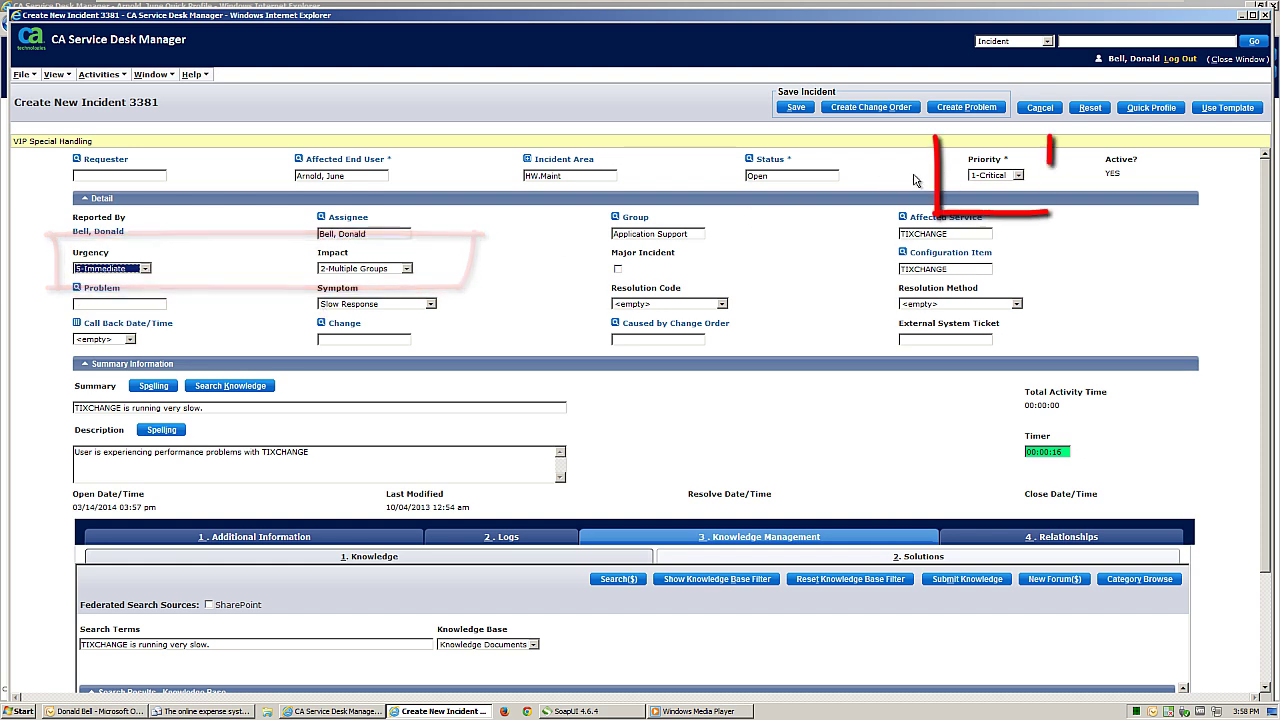
click(146, 270)
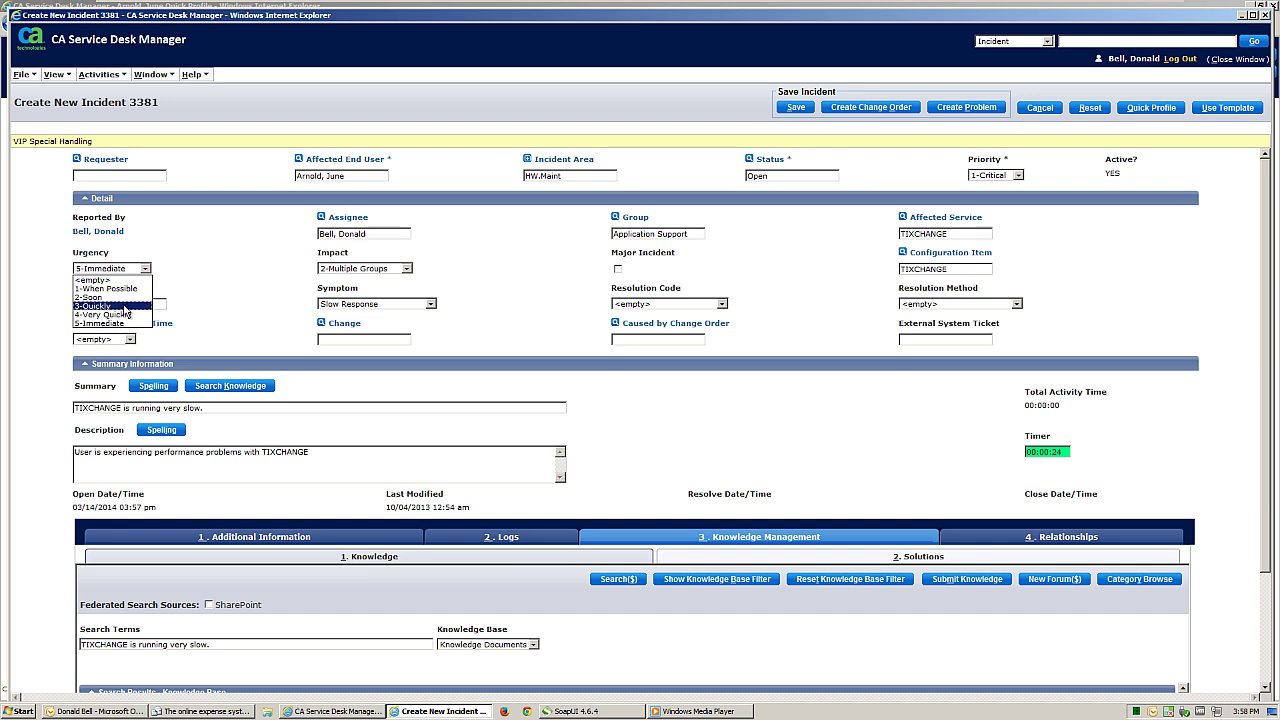
click(125, 306)
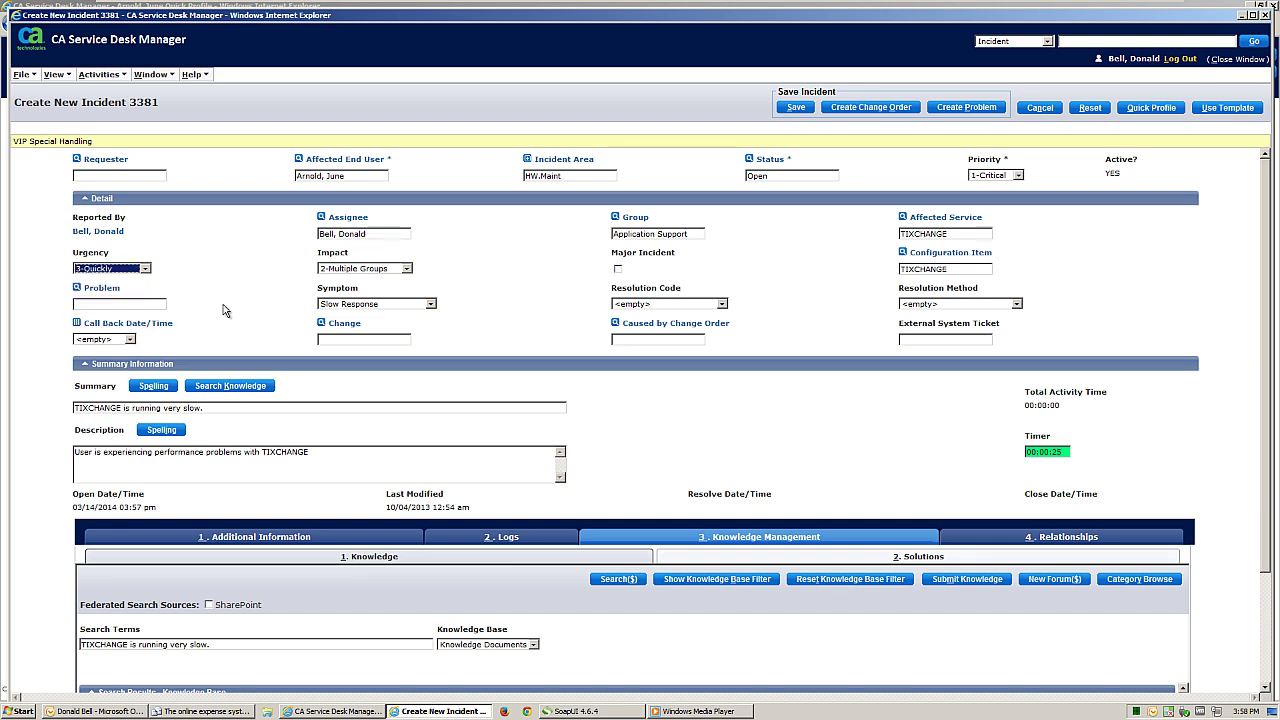
click(147, 272)
click(127, 324)
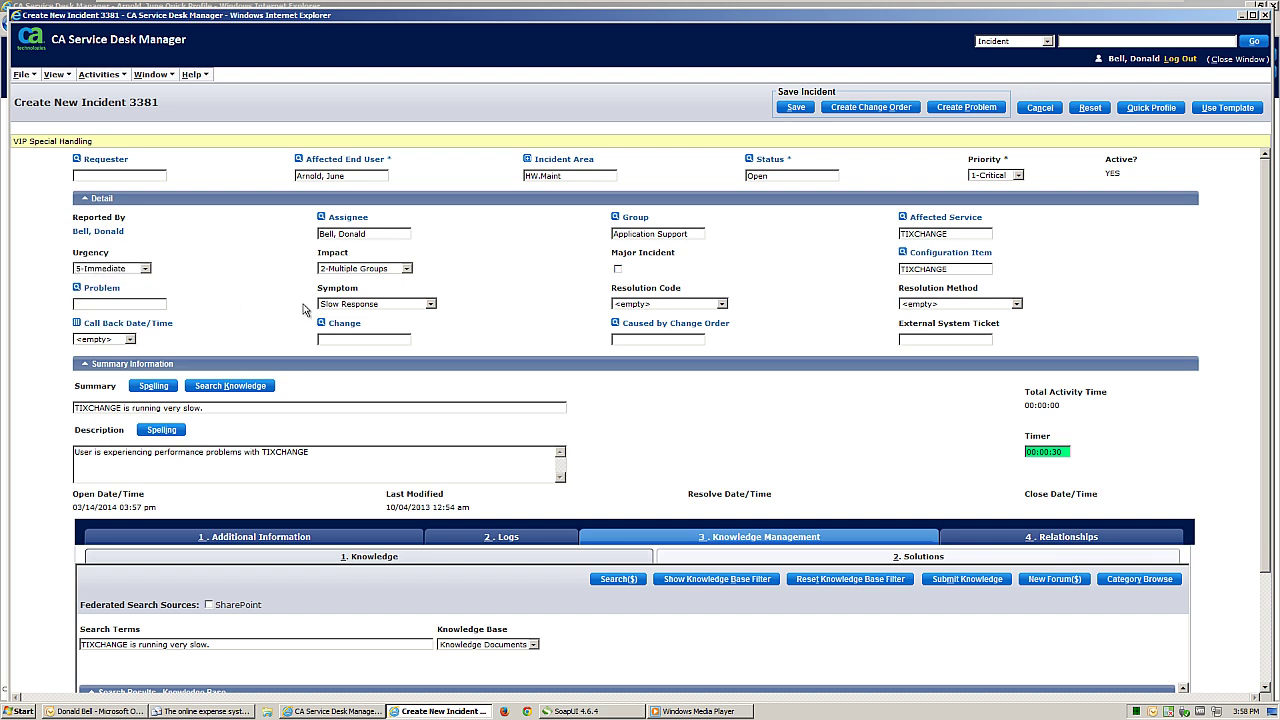
Preview and open the knowledge document "TIXCHANGE PERFORMANCE IS SLOW", read its known error, and accept it as the incident's solution.
scroll(533, 499, down, 3)
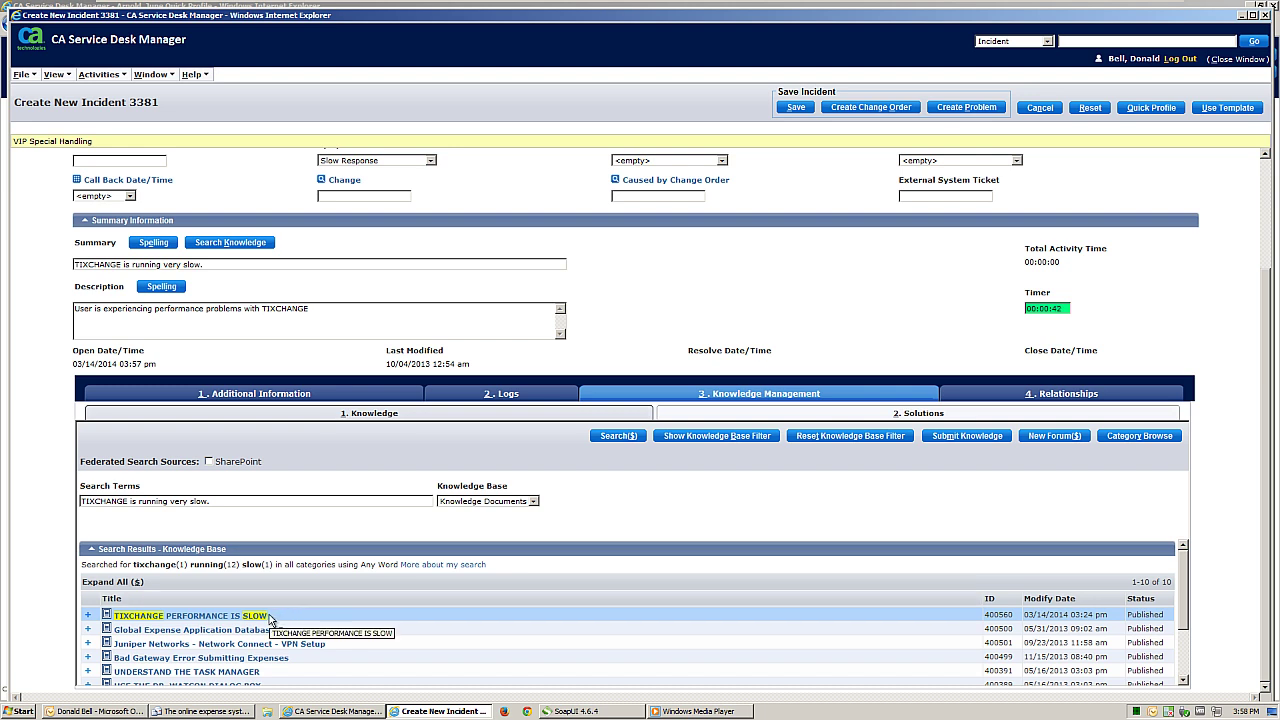
click(209, 617)
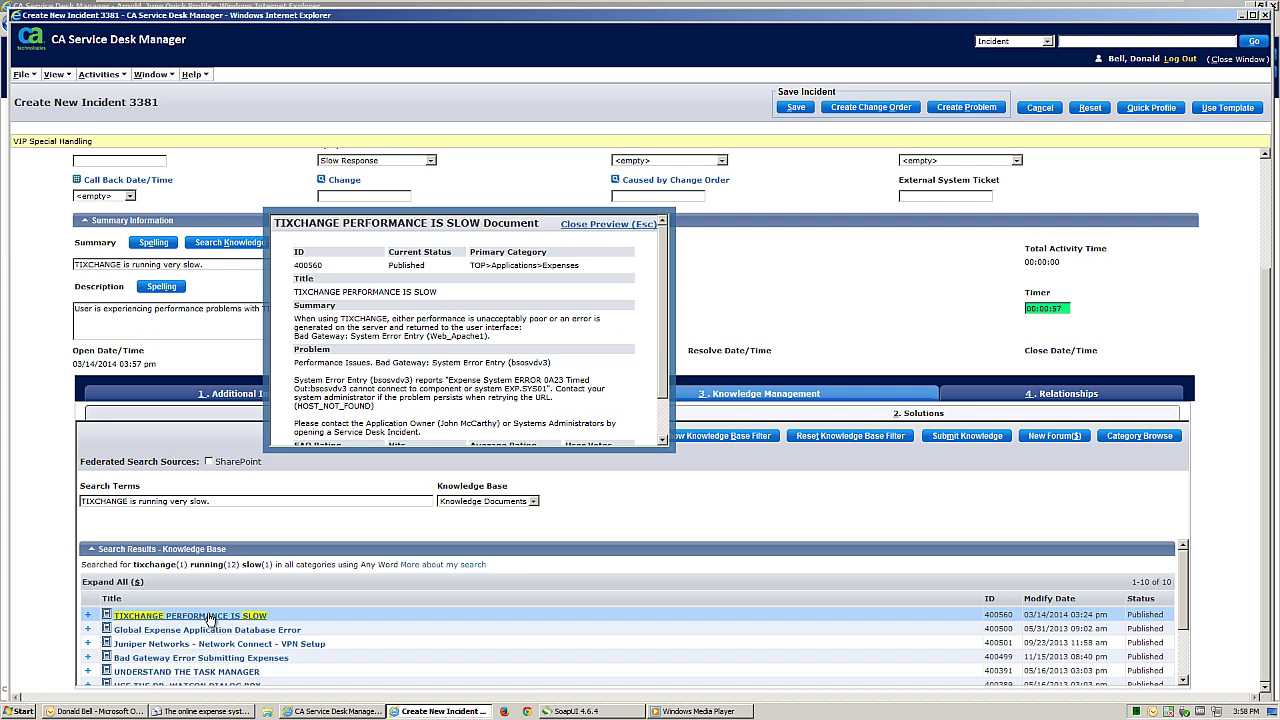
click(210, 617)
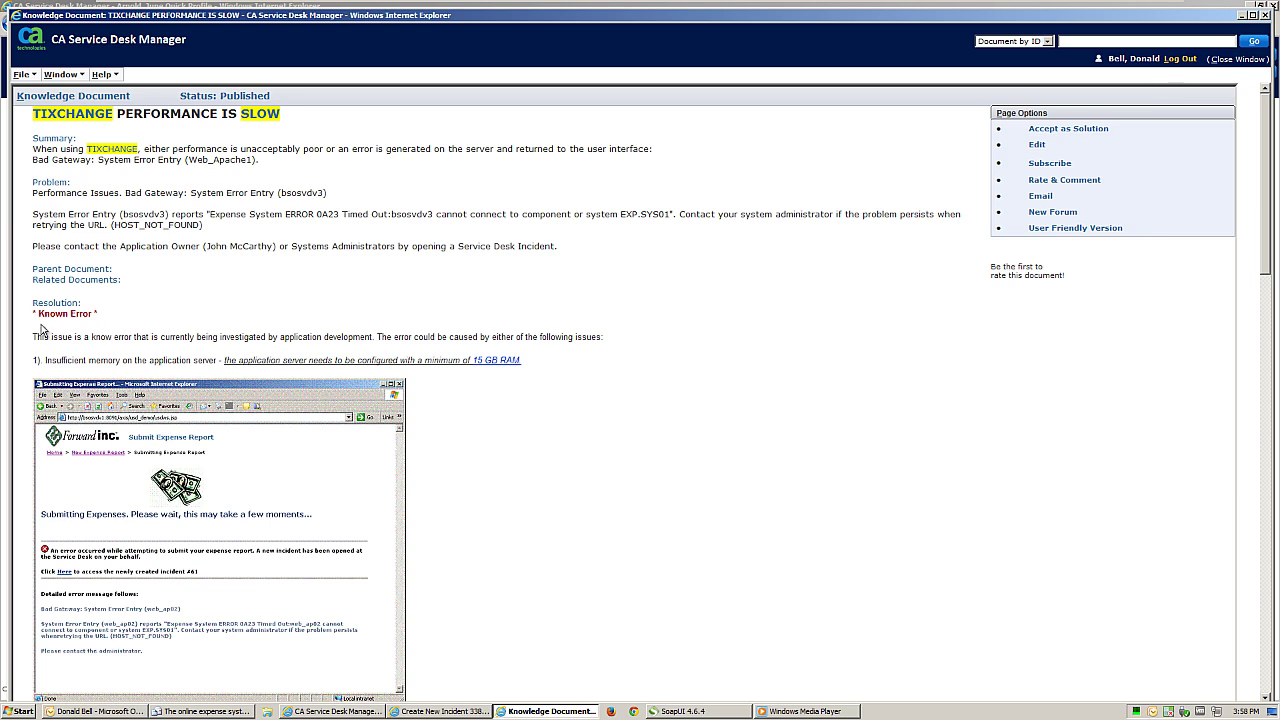
drag(37, 314, 110, 328)
click(231, 337)
click(1059, 135)
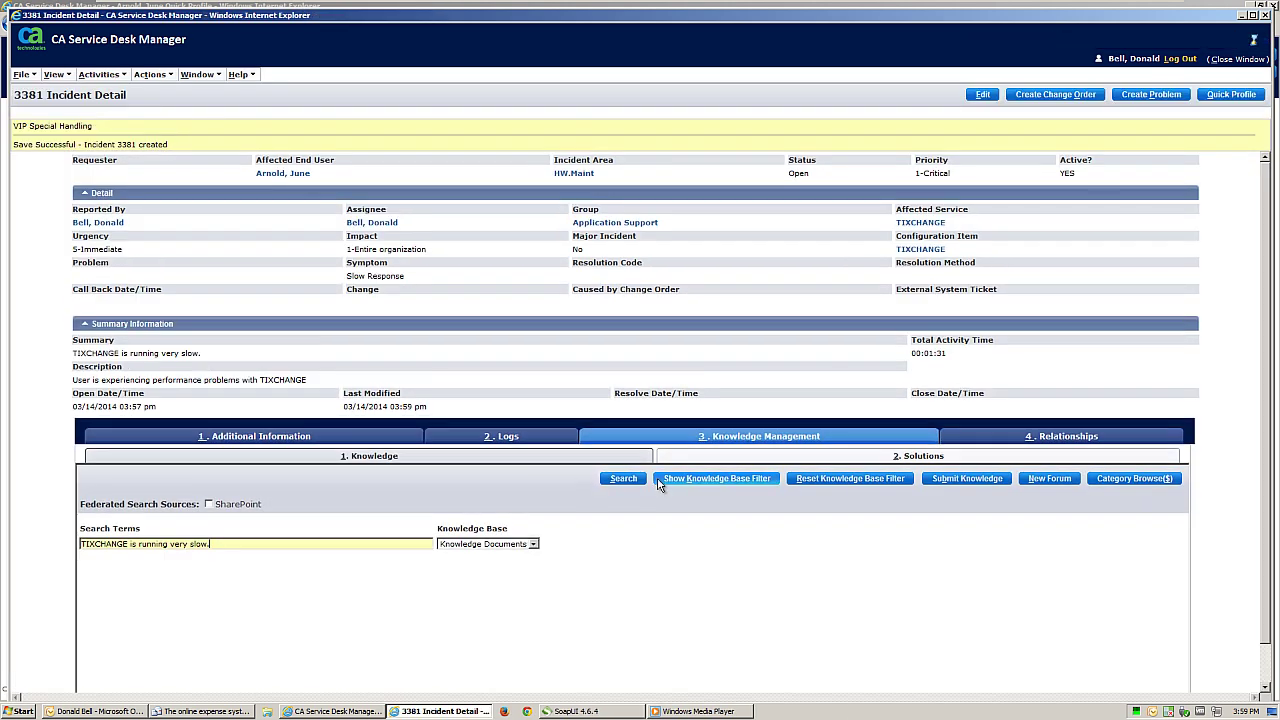
View the saved incident's linked solutions and its parent/child relationships.
click(918, 462)
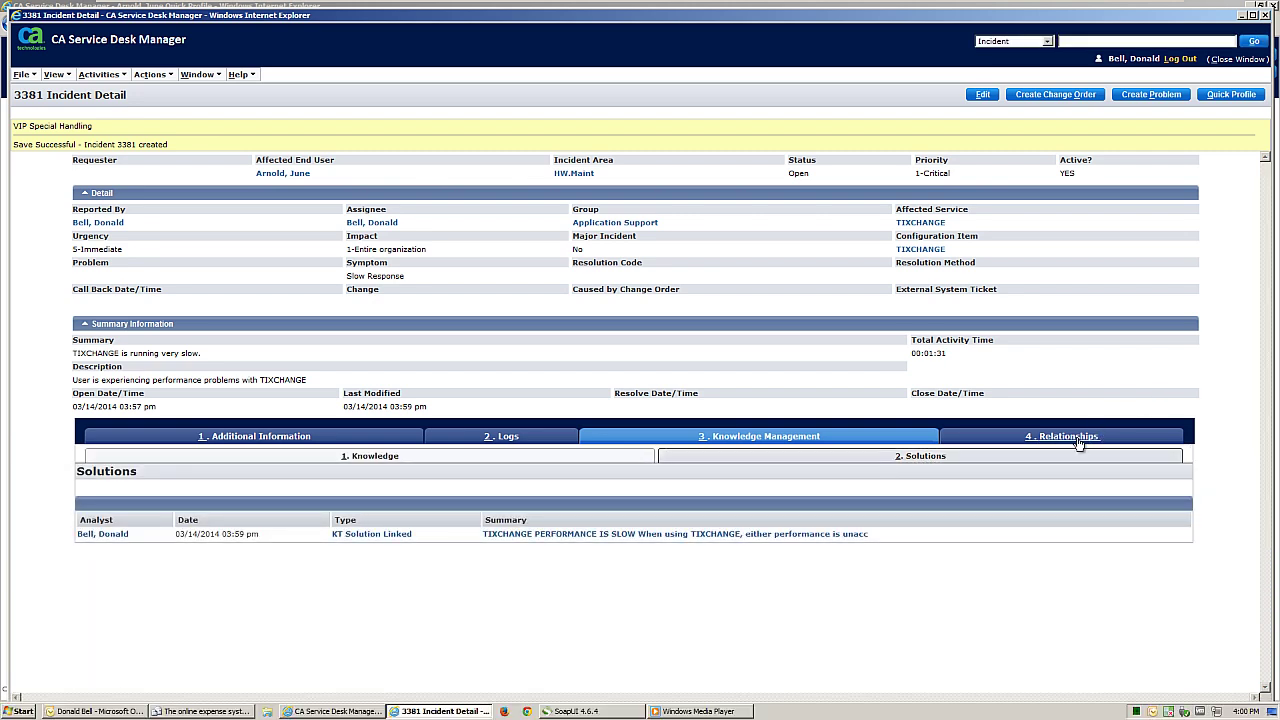
click(1075, 437)
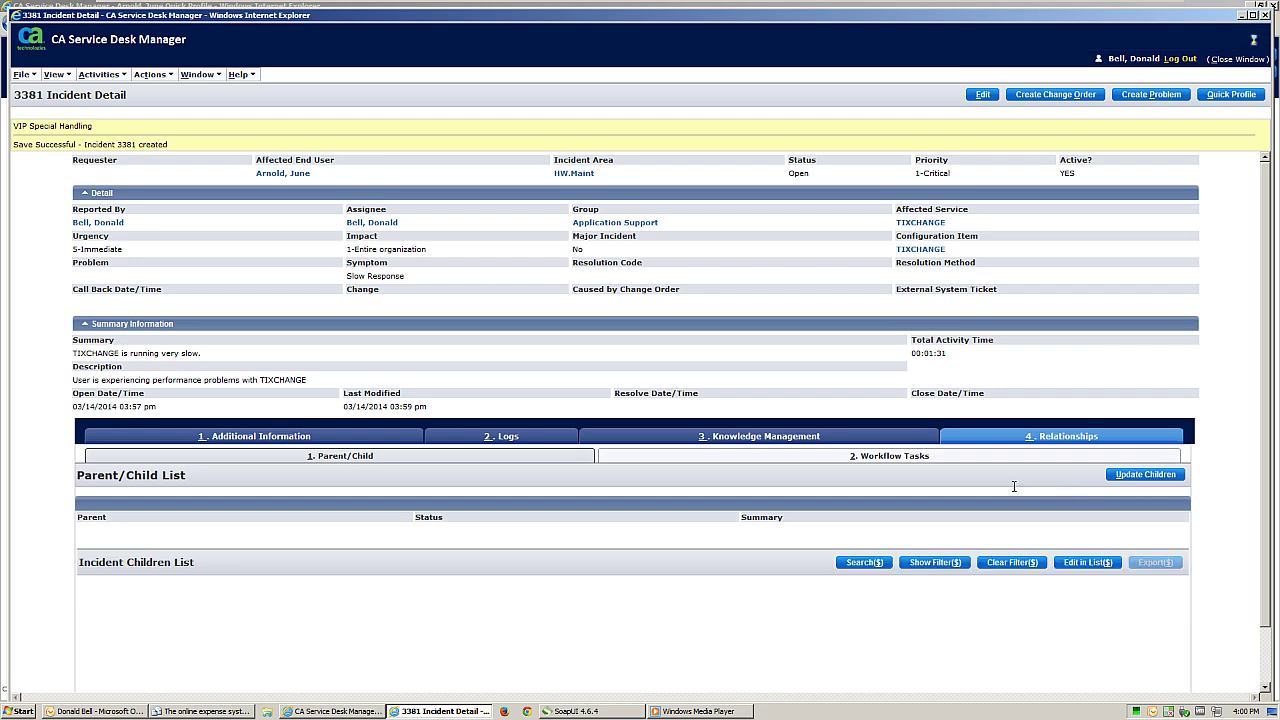
click(352, 460)
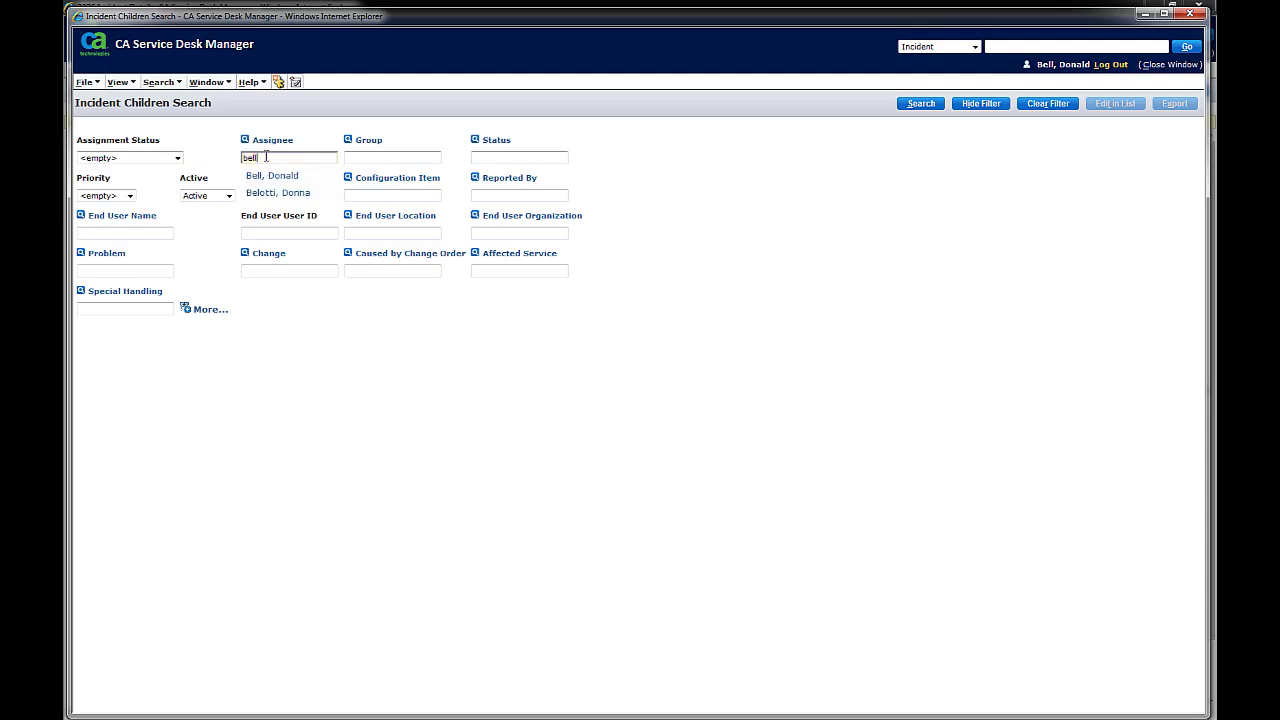
Search for child incidents by the analyst as assignee and attach incidents 3422, 3369 and 3368 as children of incident 3376.
key(Down)
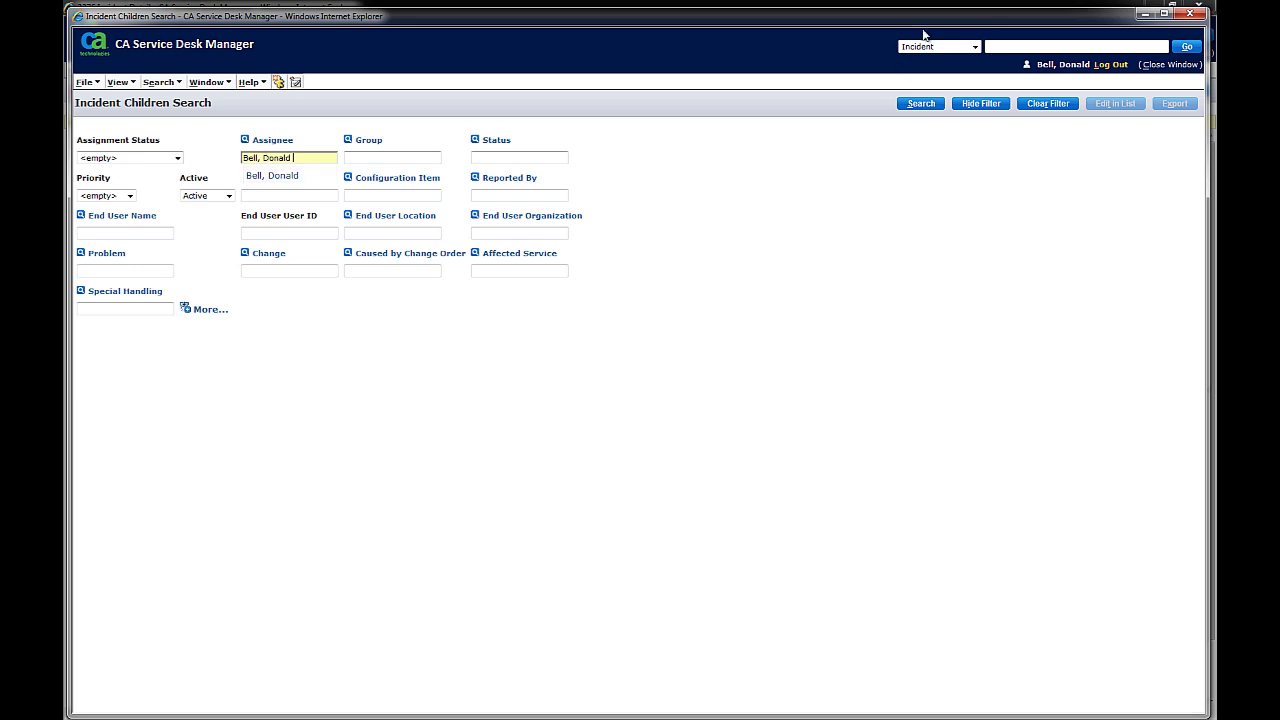
click(920, 103)
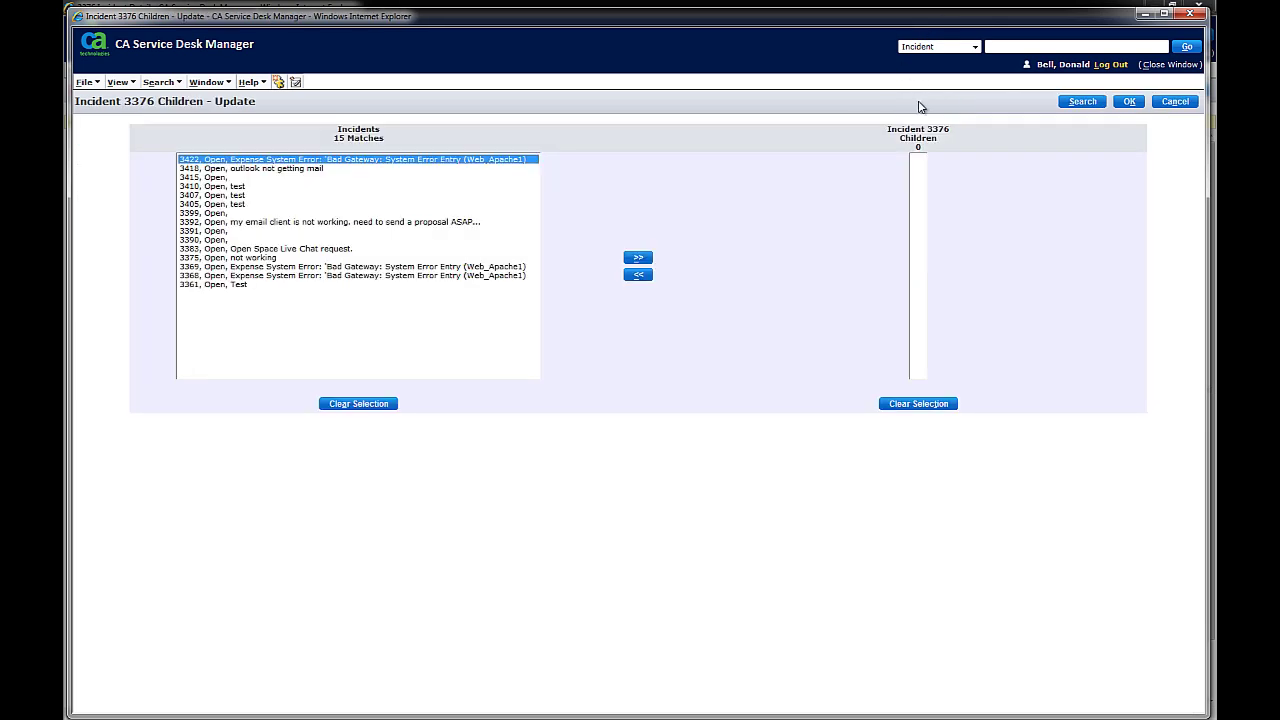
click(636, 258)
click(371, 268)
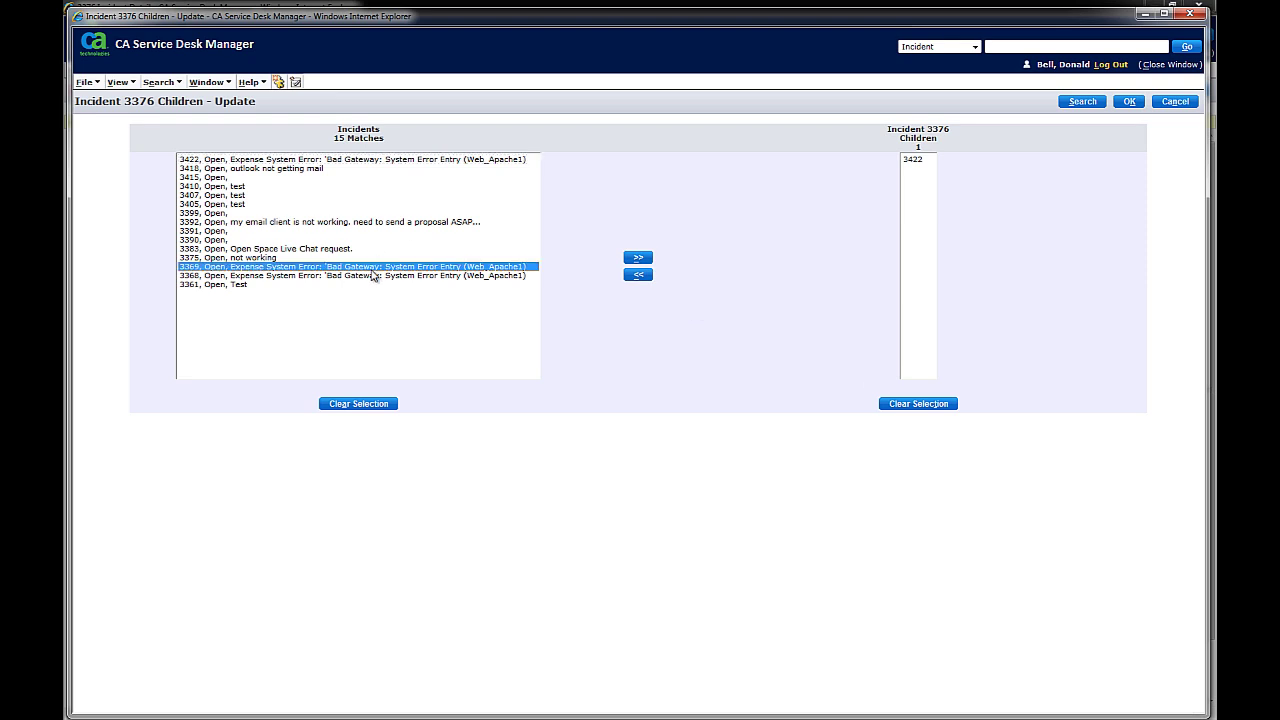
shift+click(371, 276)
click(638, 258)
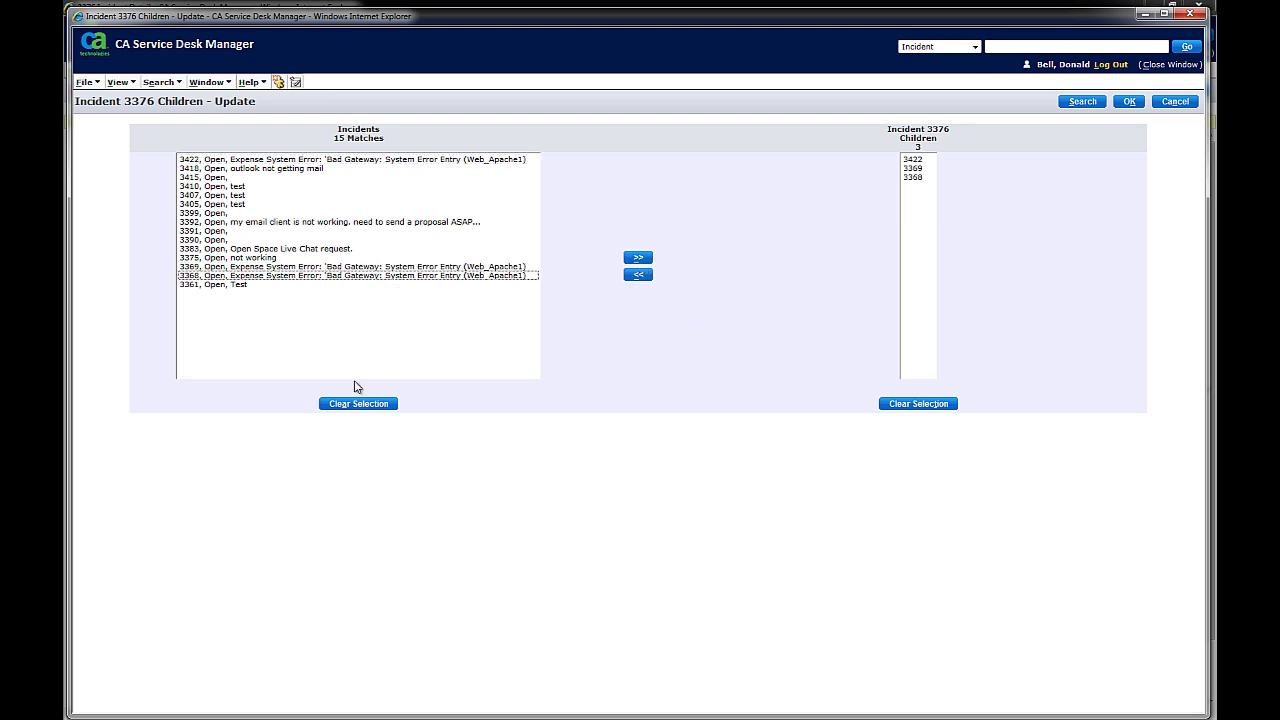
click(1131, 102)
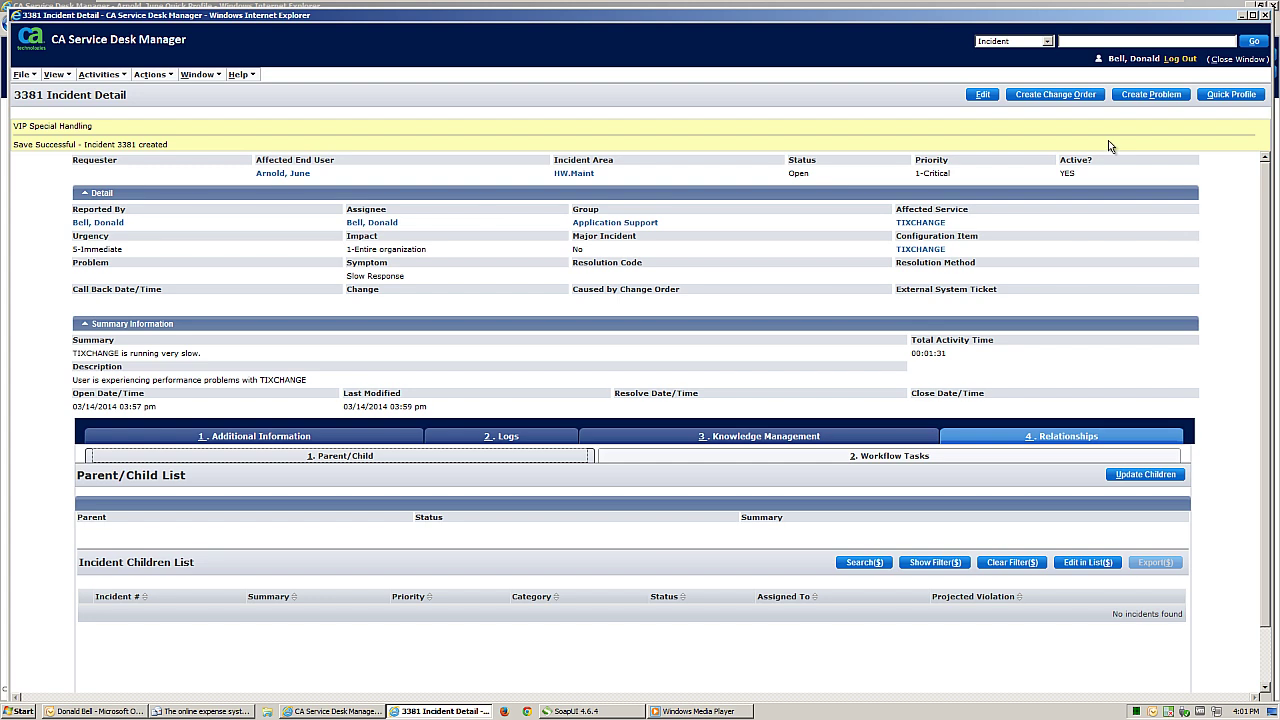
Create a problem from the TIXCHANGE incident with App as the problem area and save it.
click(1145, 95)
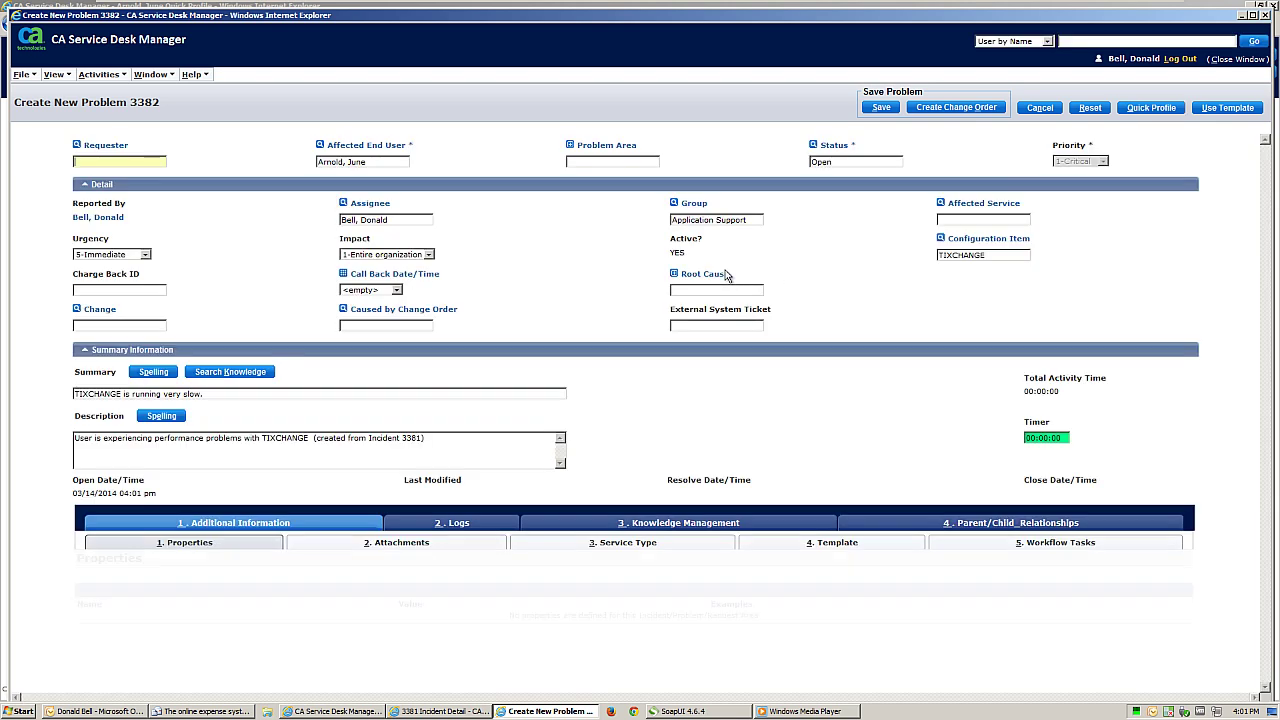
click(606, 146)
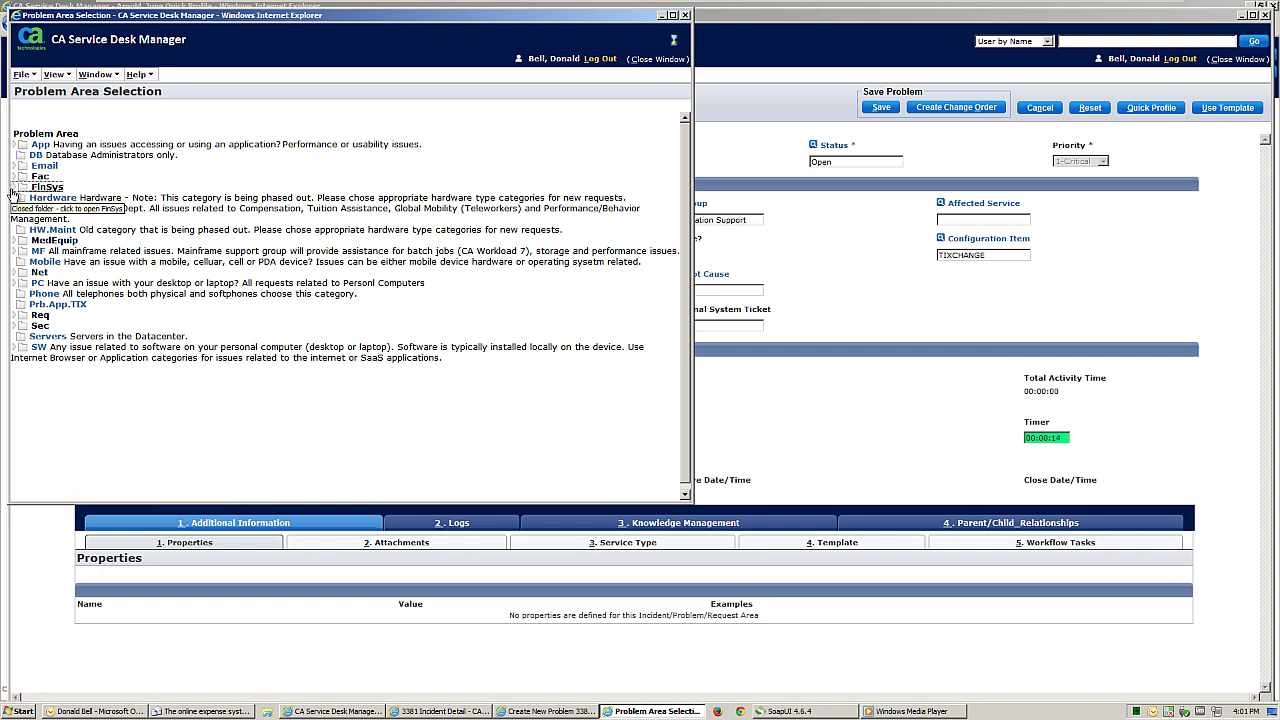
click(13, 188)
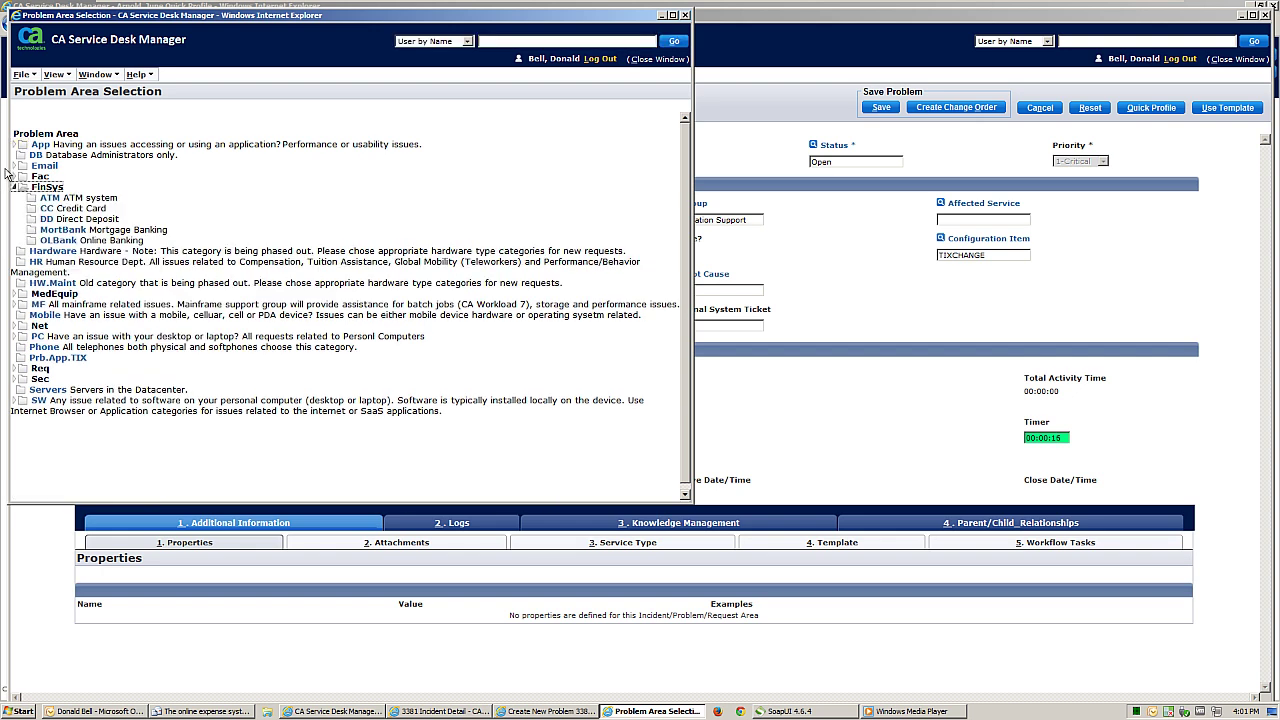
click(15, 145)
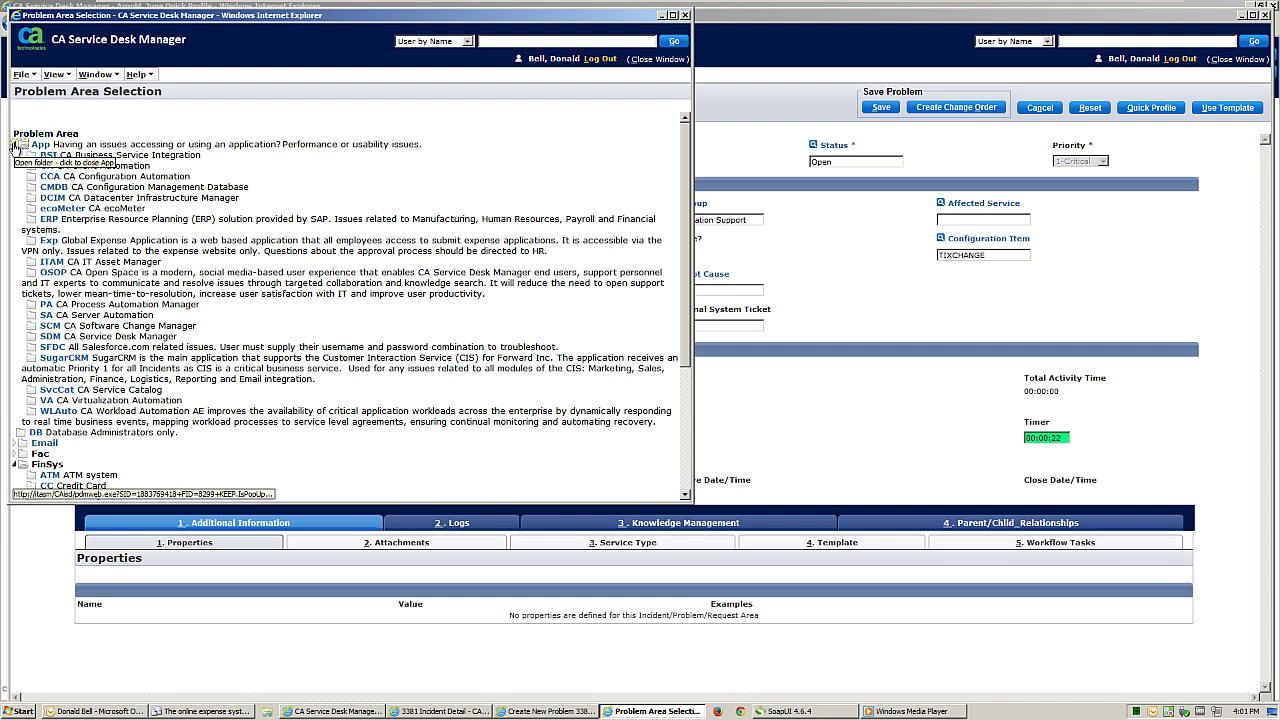
click(40, 144)
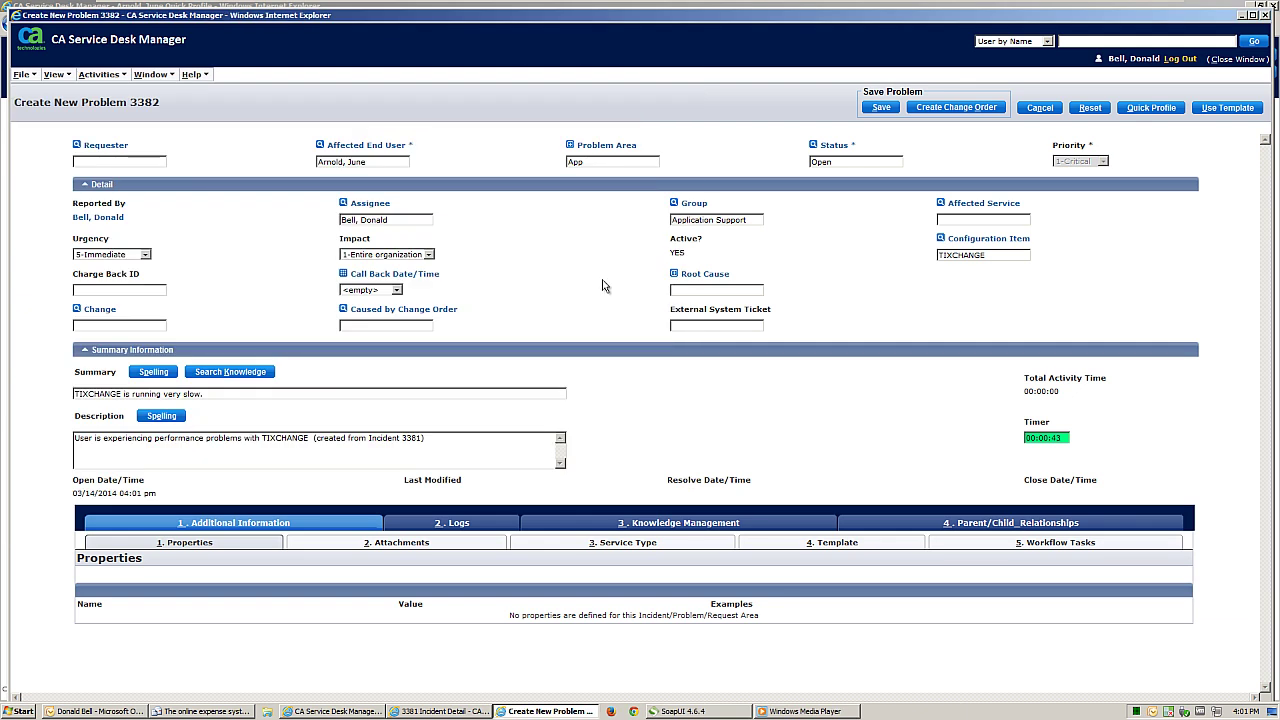
click(880, 108)
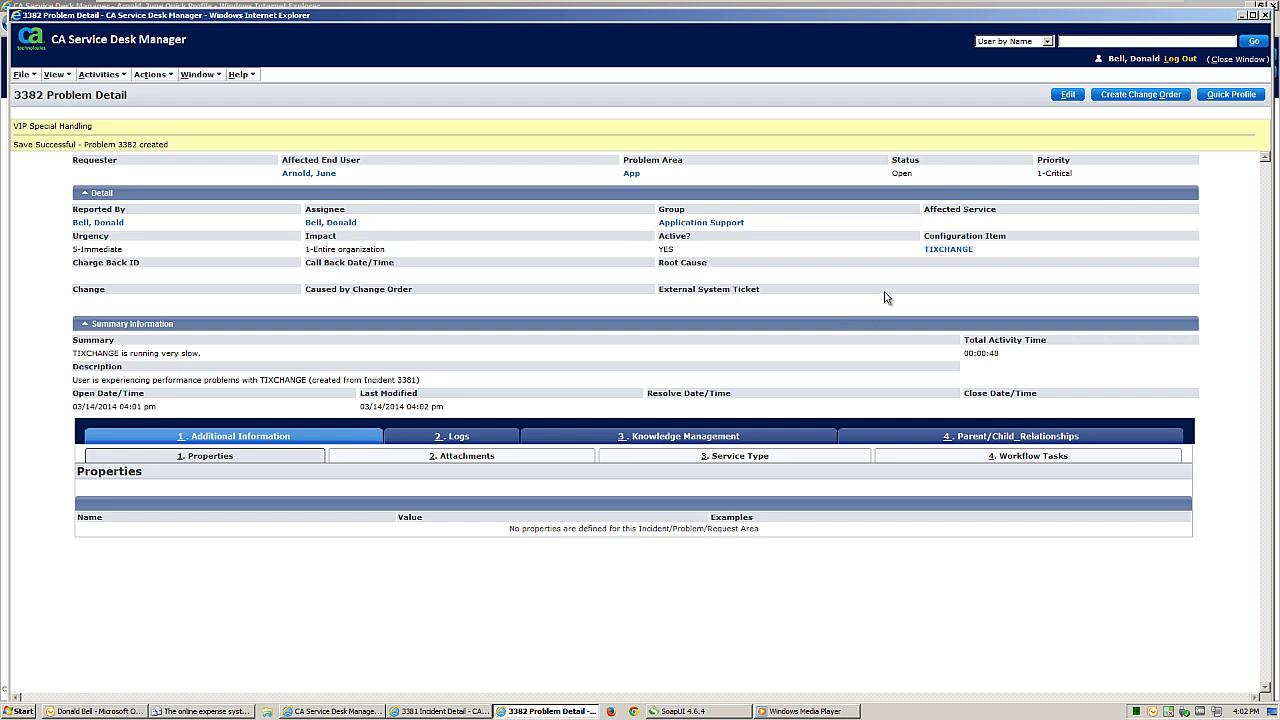
Open the problem's TIXCHANGE configuration item, visualize its Cause and Effect CIs, and limit the graph to 2 levels.
click(950, 253)
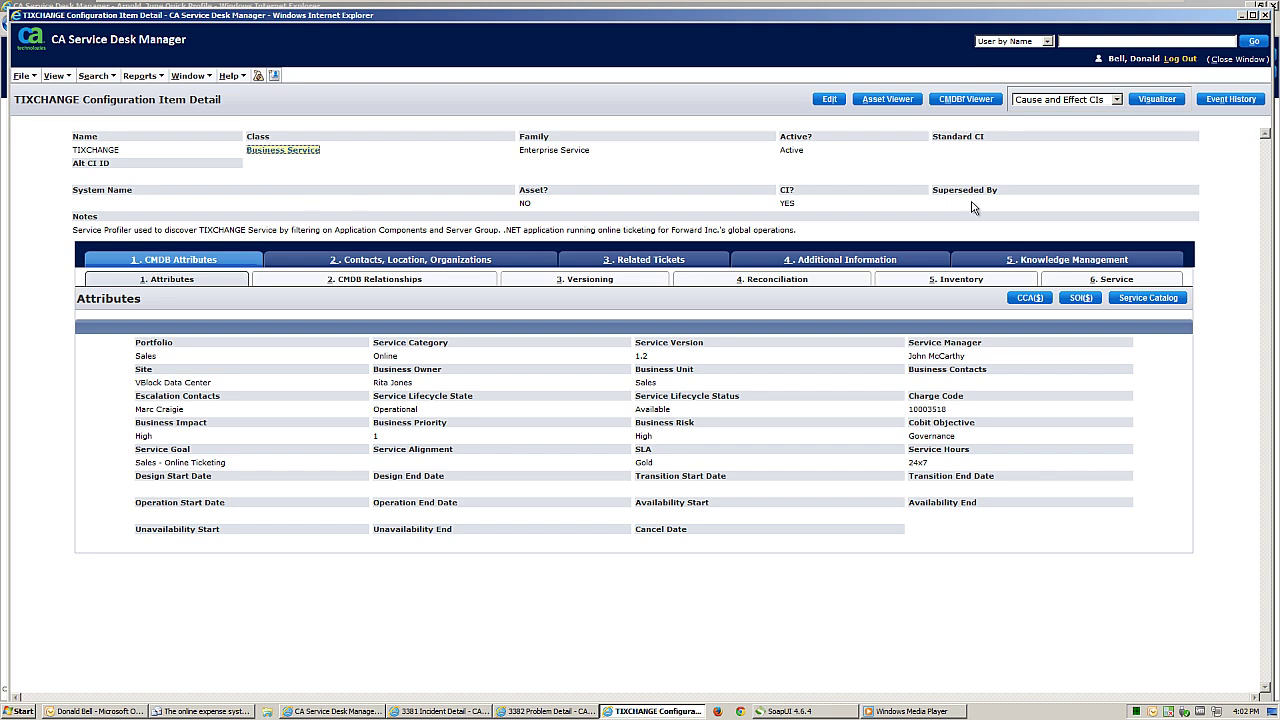
click(1148, 100)
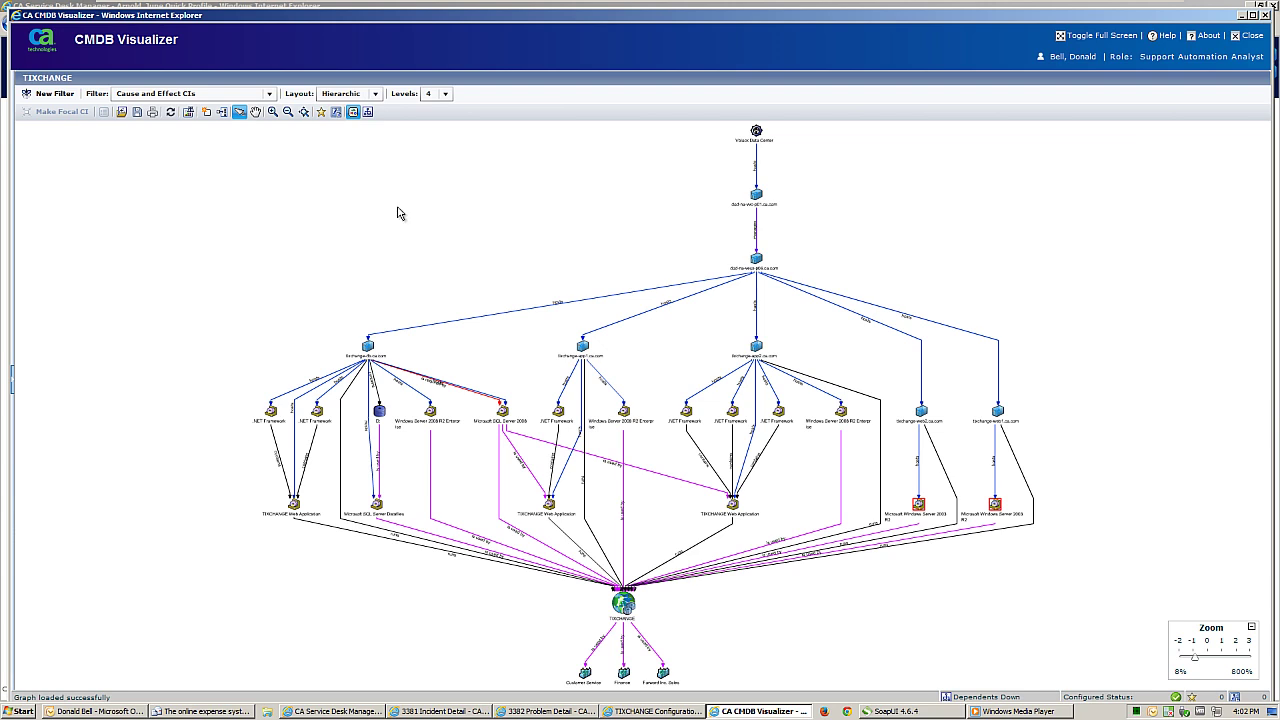
click(446, 94)
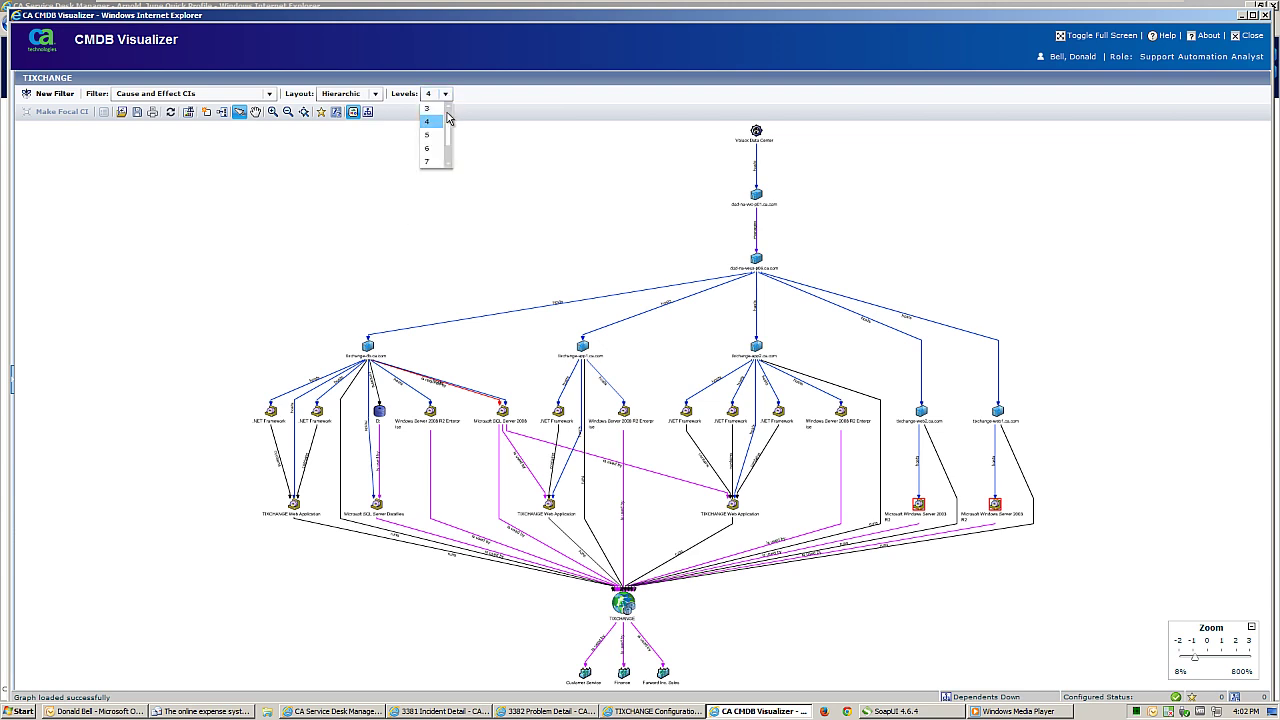
click(433, 122)
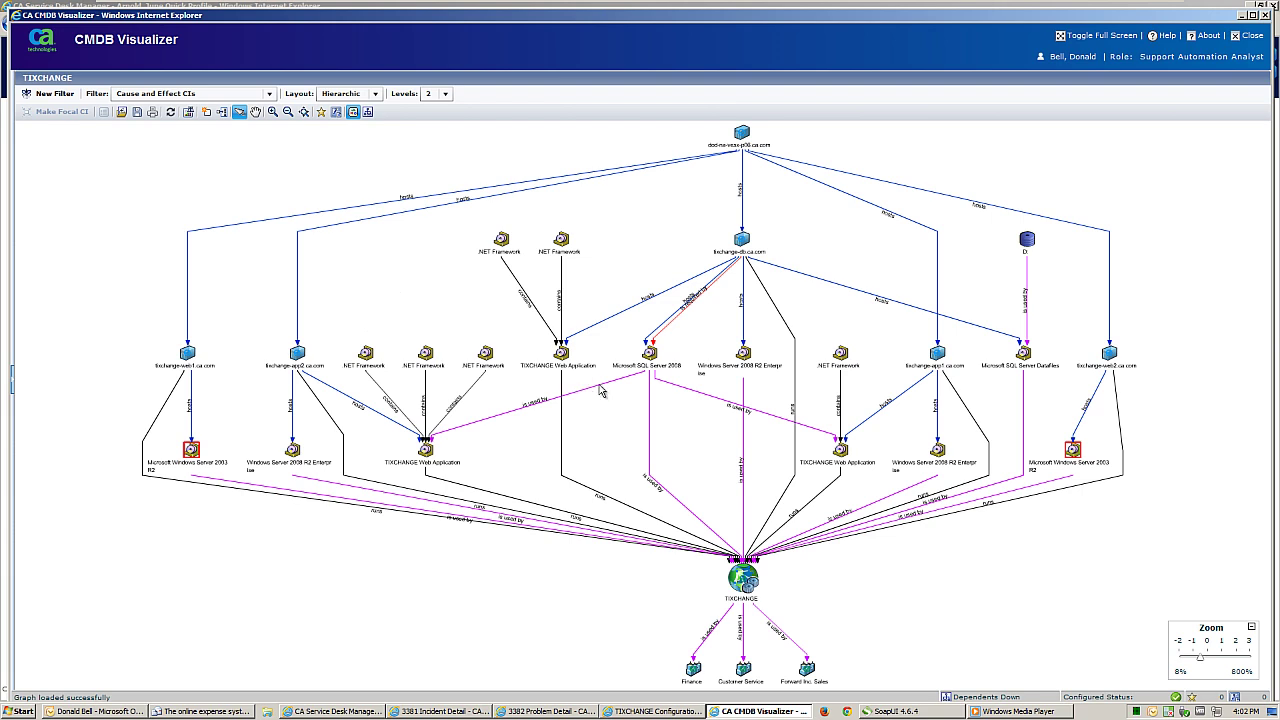
Reduce the TIXCHANGE relationship graph to 1 level and examine the components directly connected to the service.
click(754, 590)
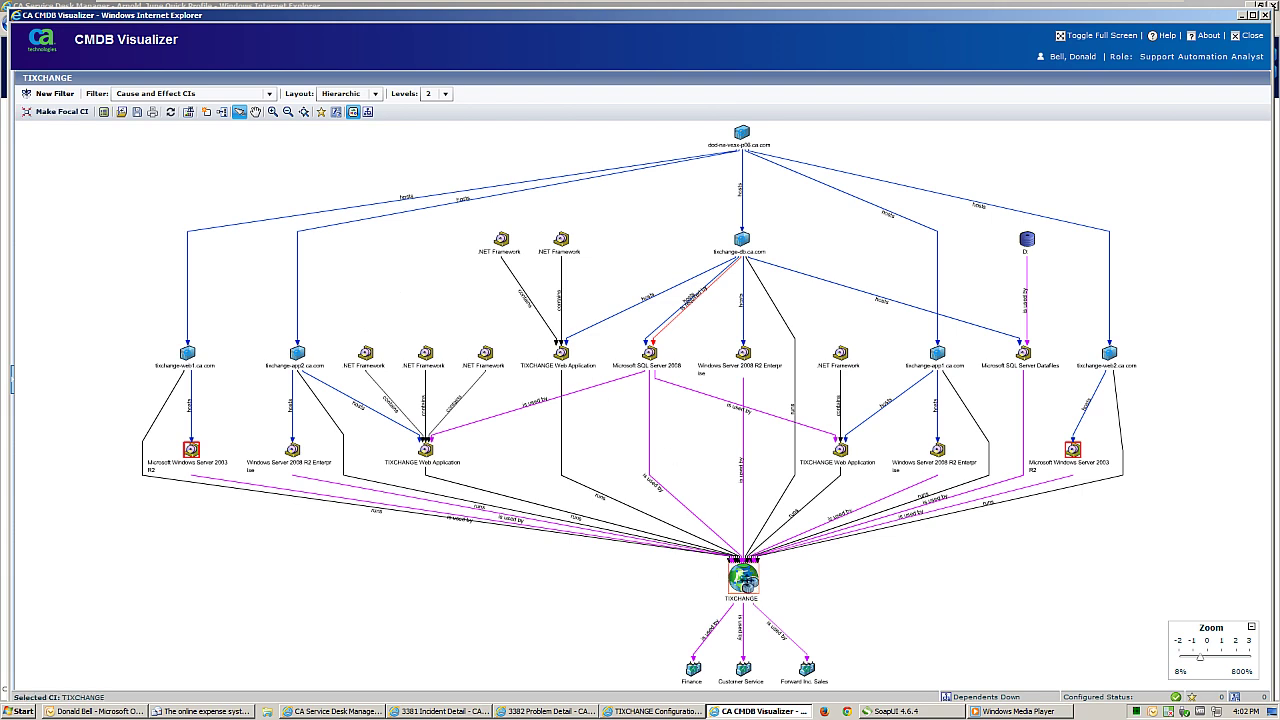
mouse_move(752, 588)
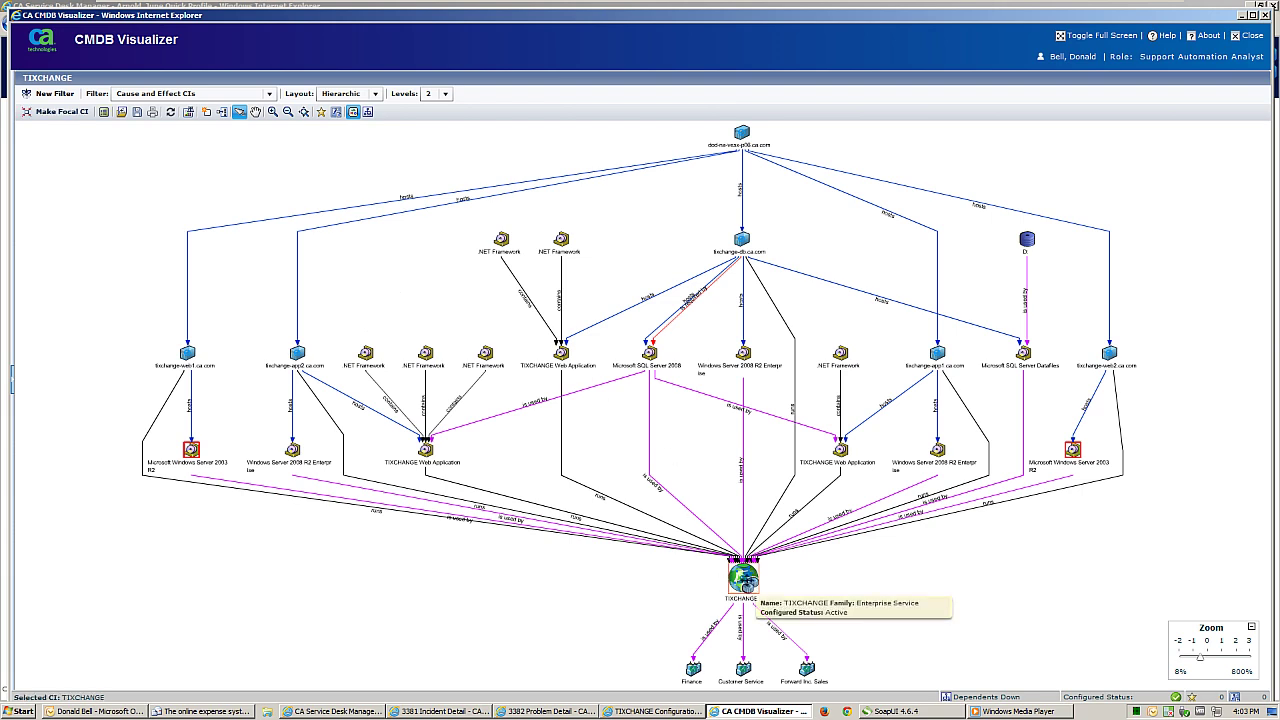
click(445, 93)
click(430, 106)
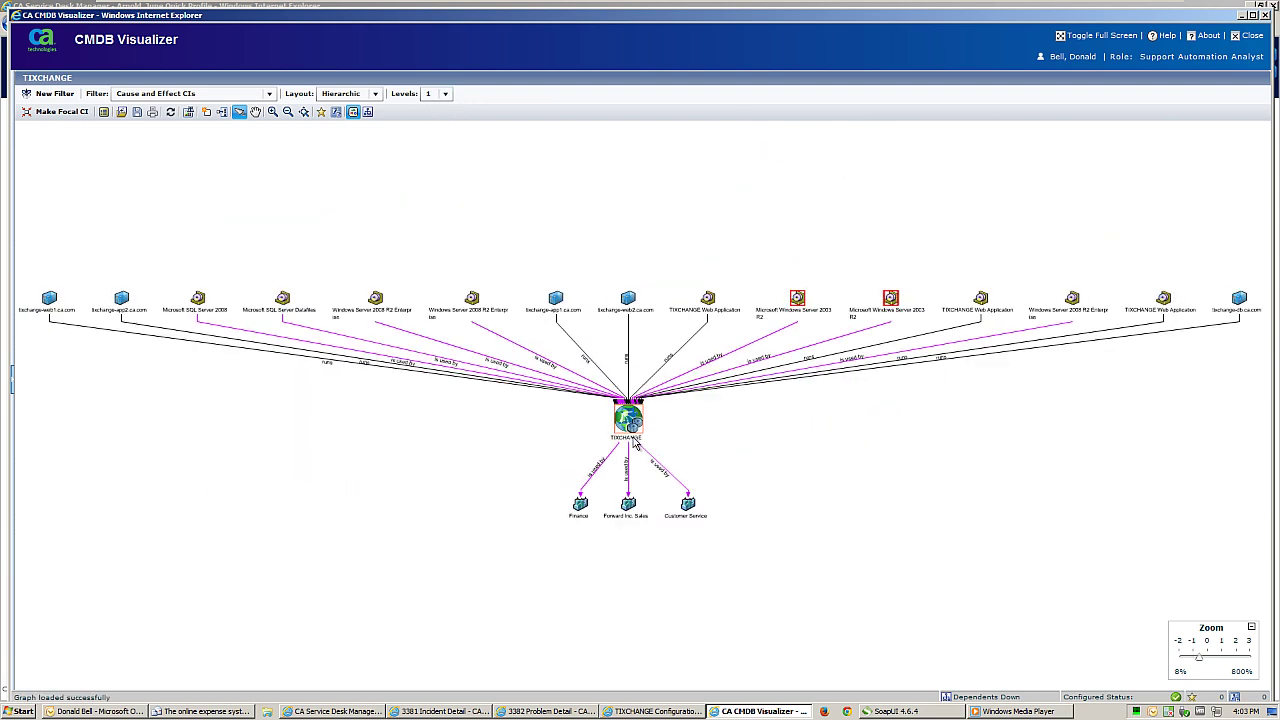
scroll(500, 451, up, 2)
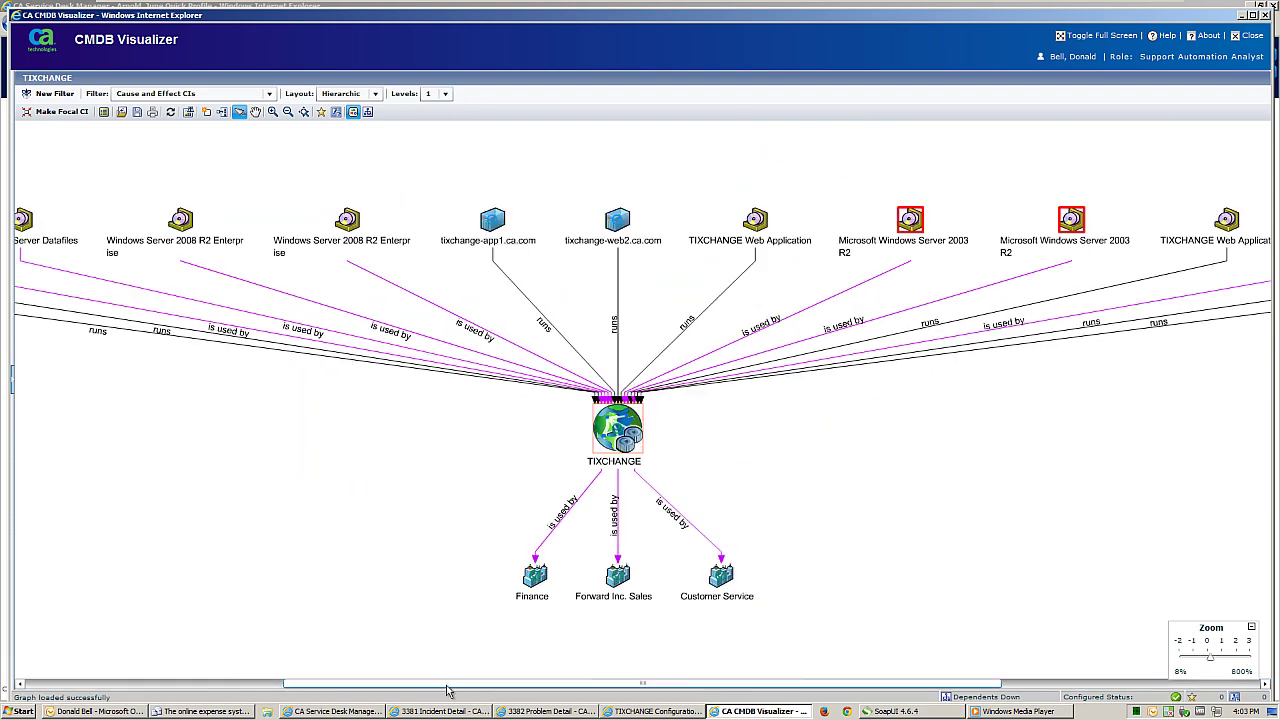
drag(447, 690, 199, 690)
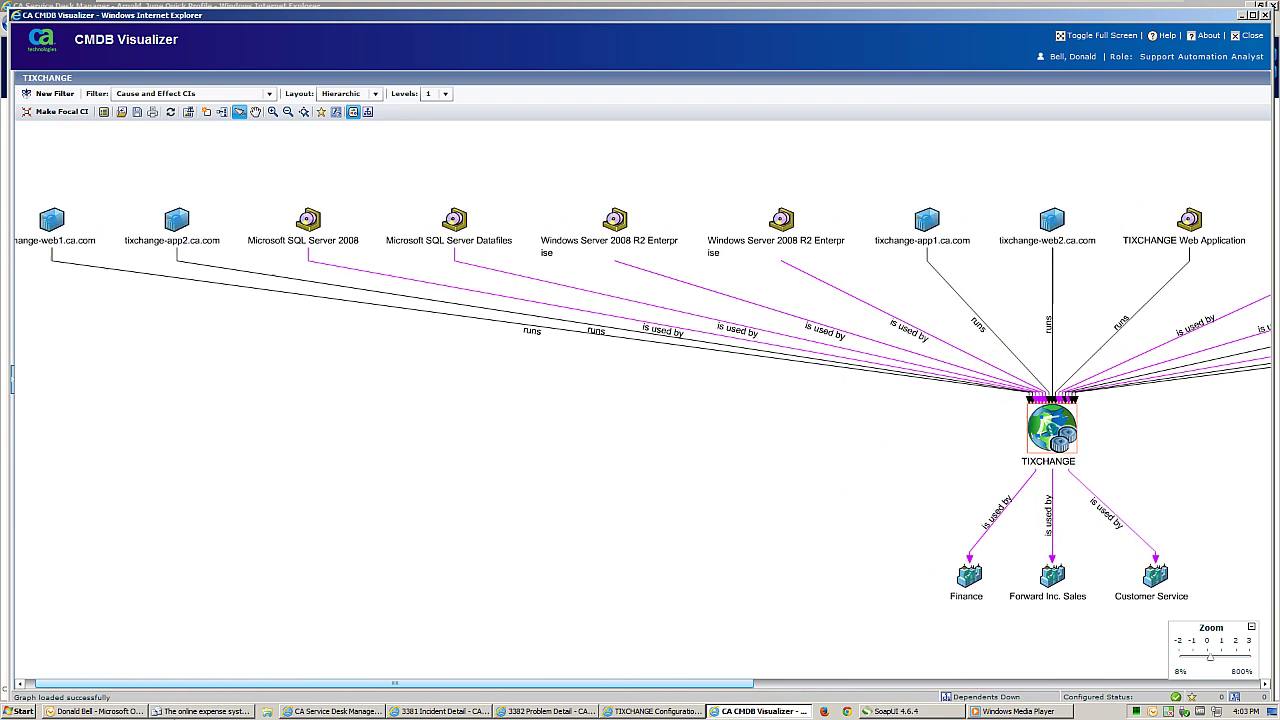
drag(395, 683, 385, 683)
Open the properties of tixchange-web1.ca.com from the graph and check its related change orders.
click(70, 226)
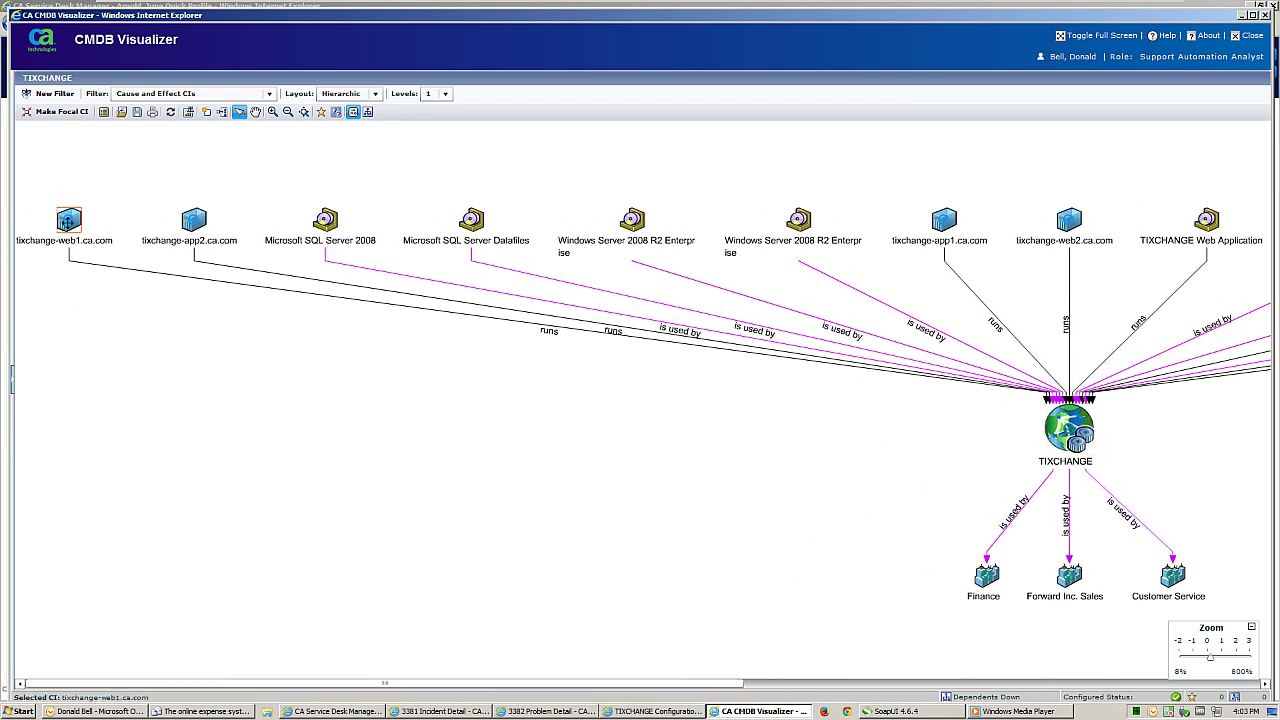
right_click(75, 228)
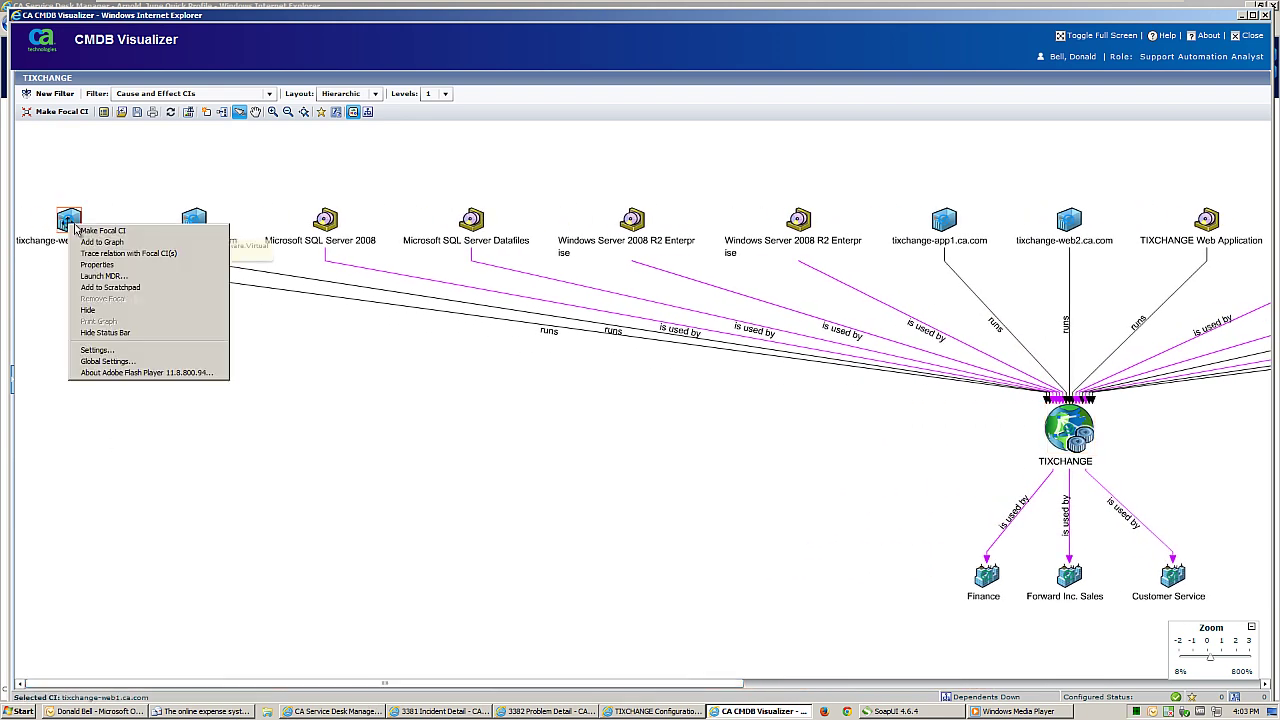
click(145, 266)
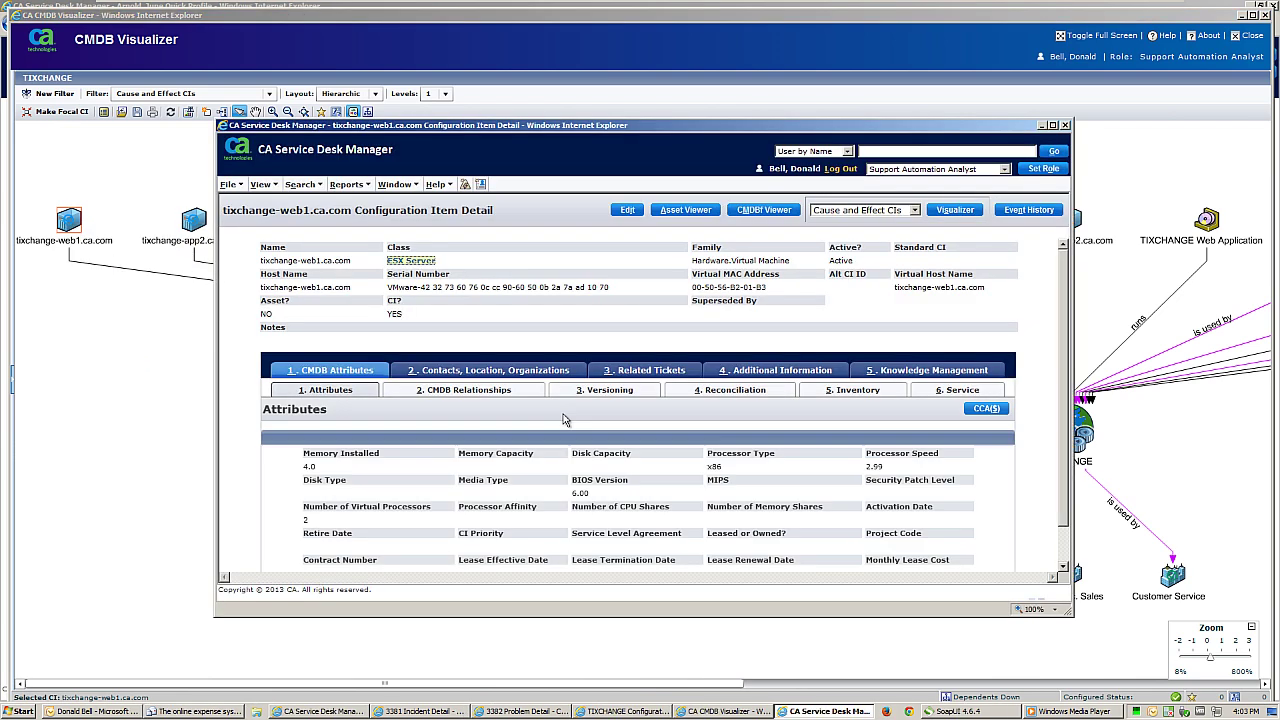
click(650, 376)
click(668, 390)
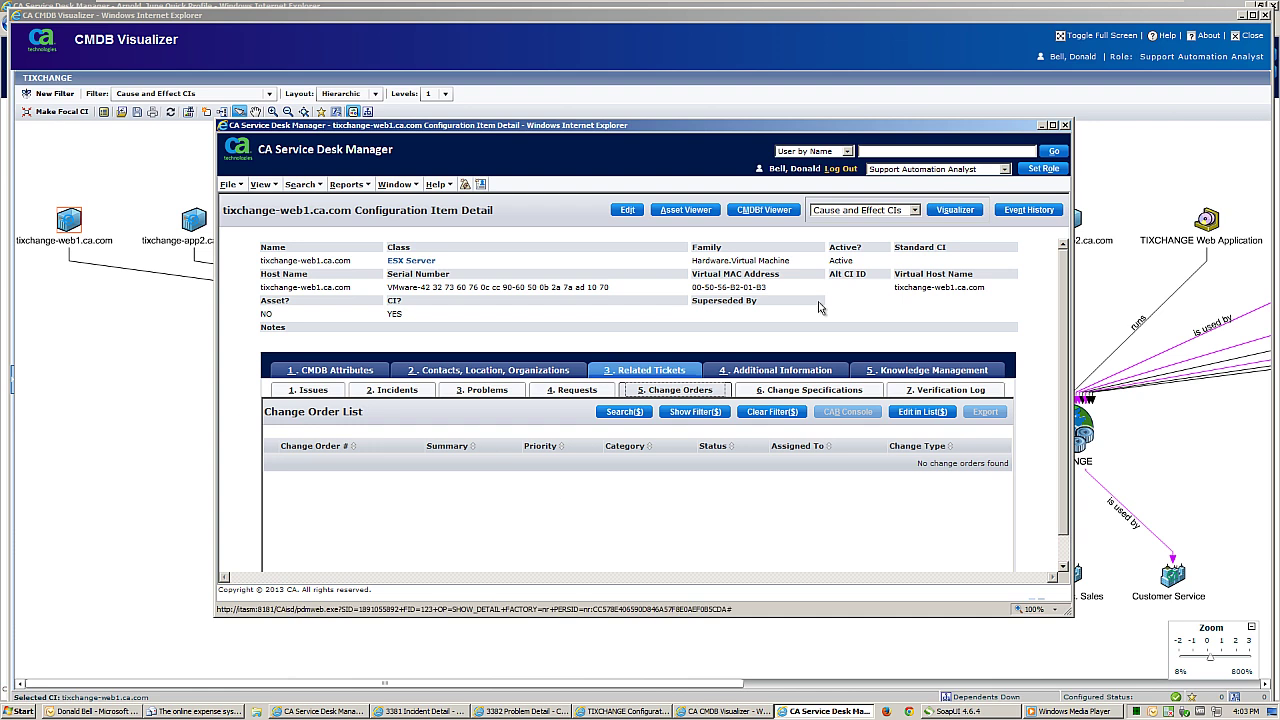
click(1066, 126)
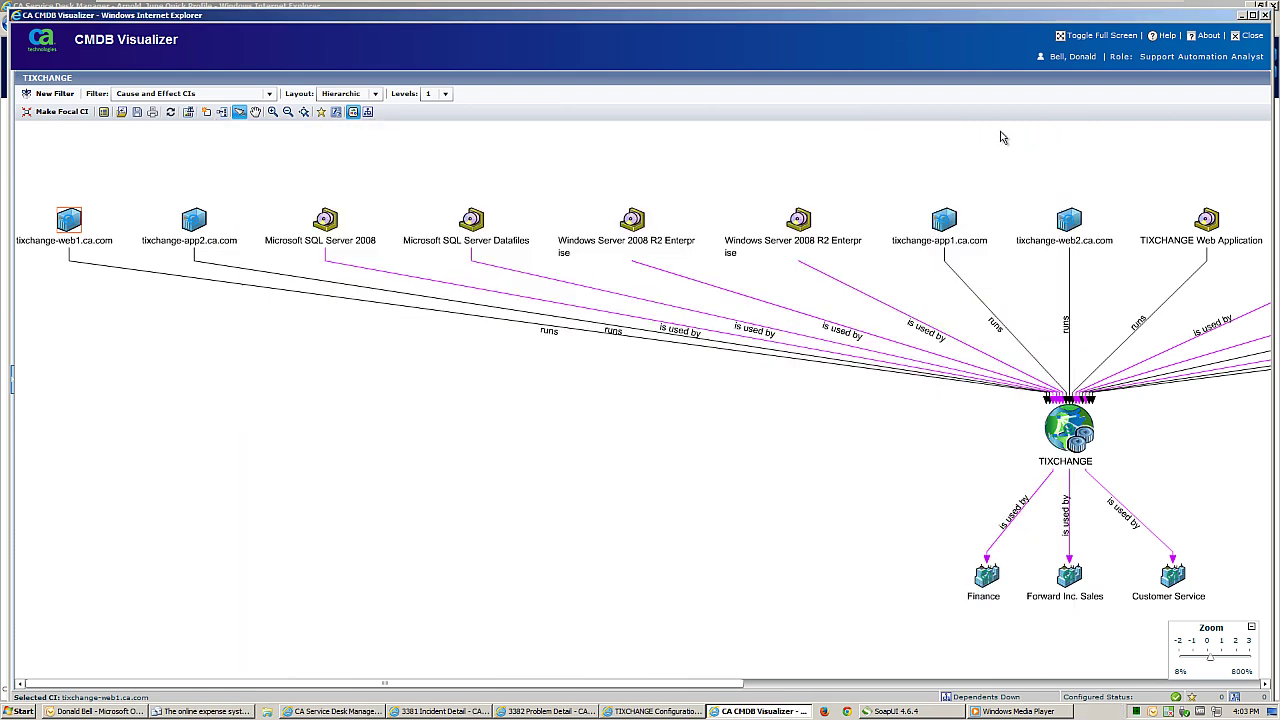
Check the change orders related to tixchange-app1.ca.com from its properties, and return to the problem record.
click(944, 220)
right_click(941, 225)
click(983, 268)
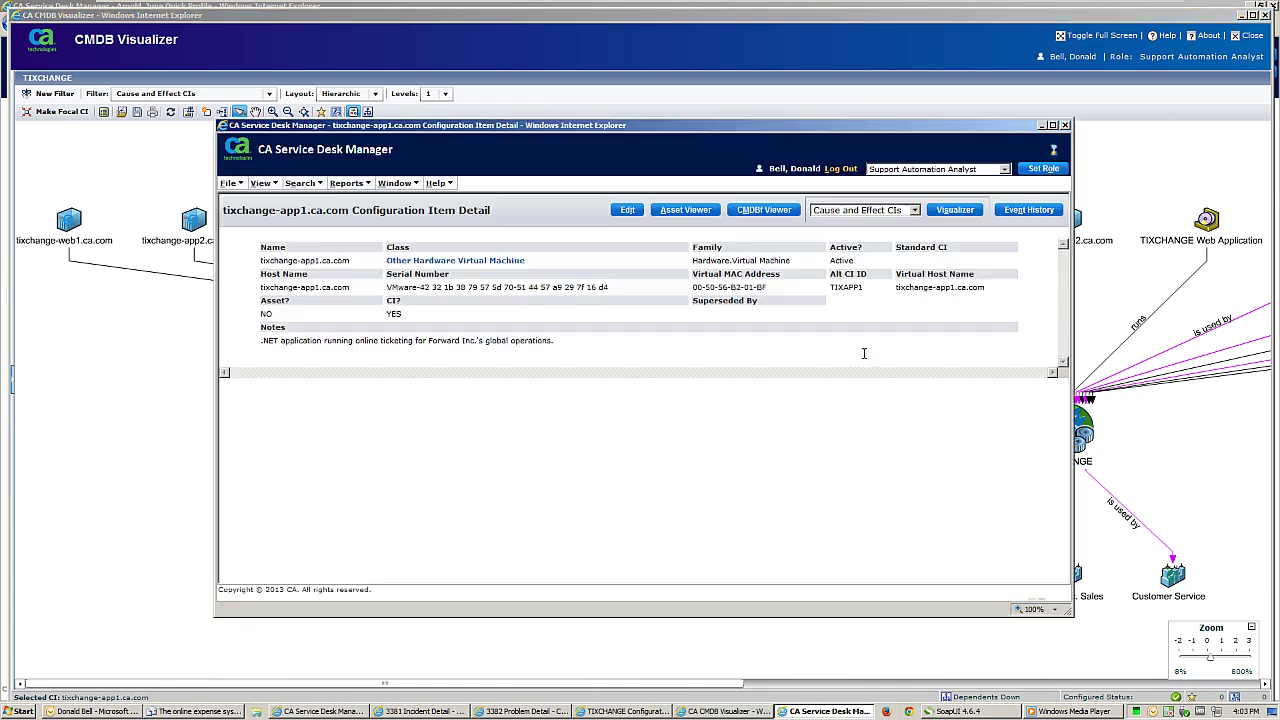
click(670, 372)
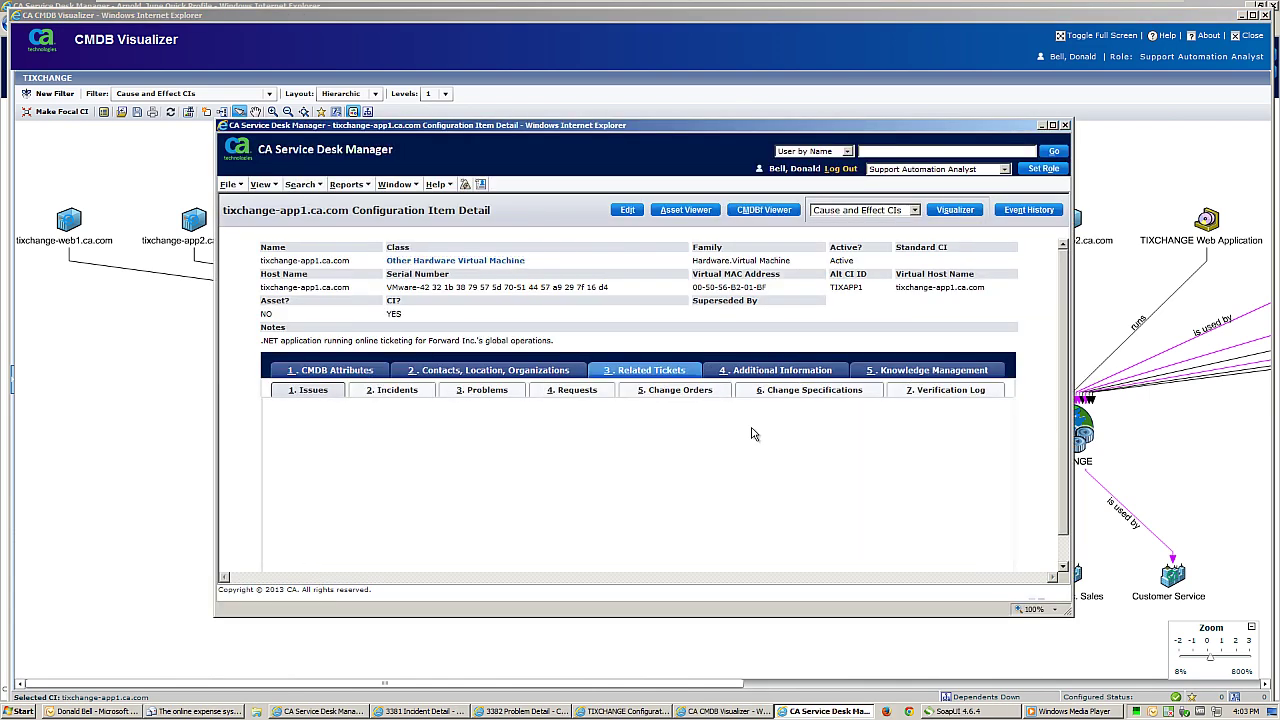
click(680, 390)
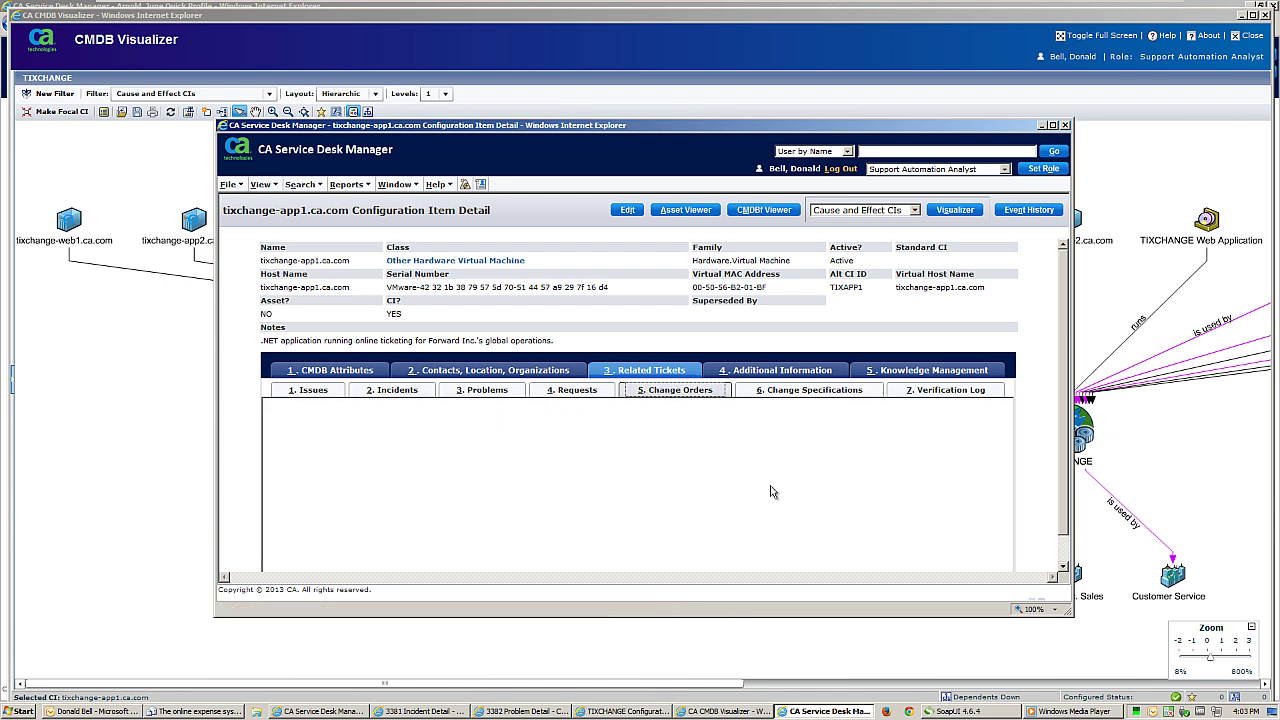
click(1065, 125)
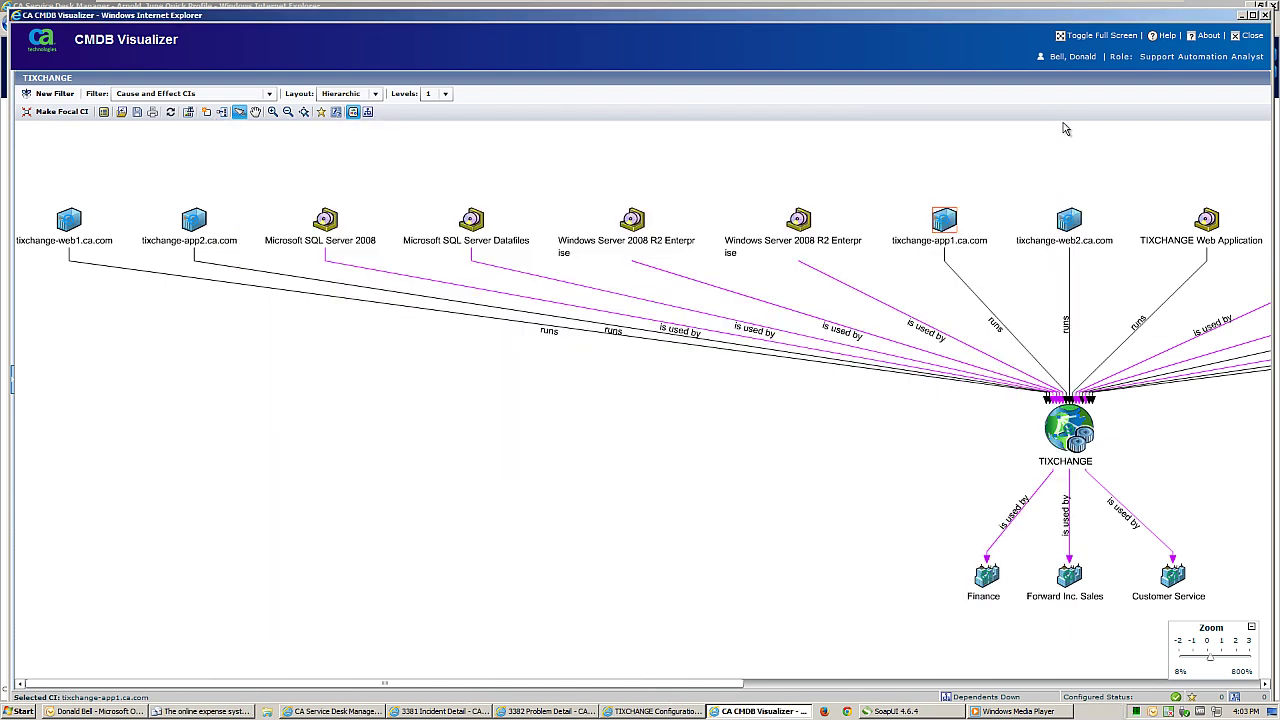
click(1250, 36)
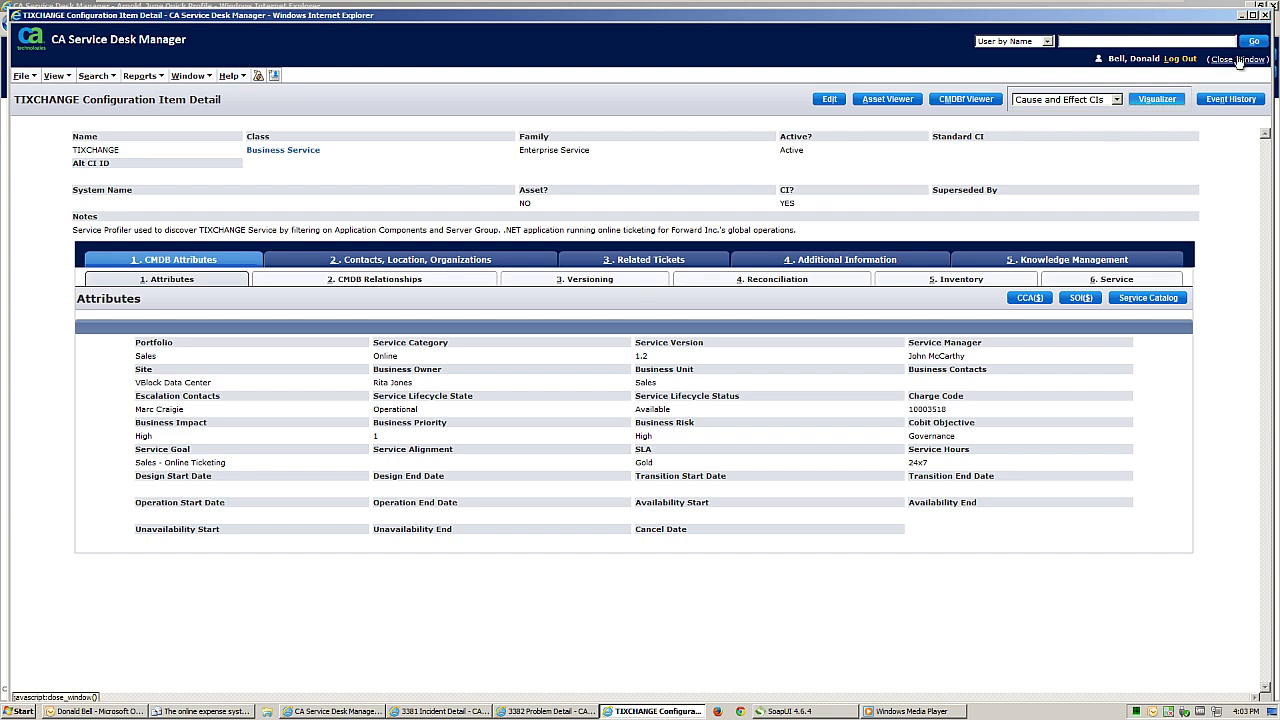
click(1238, 59)
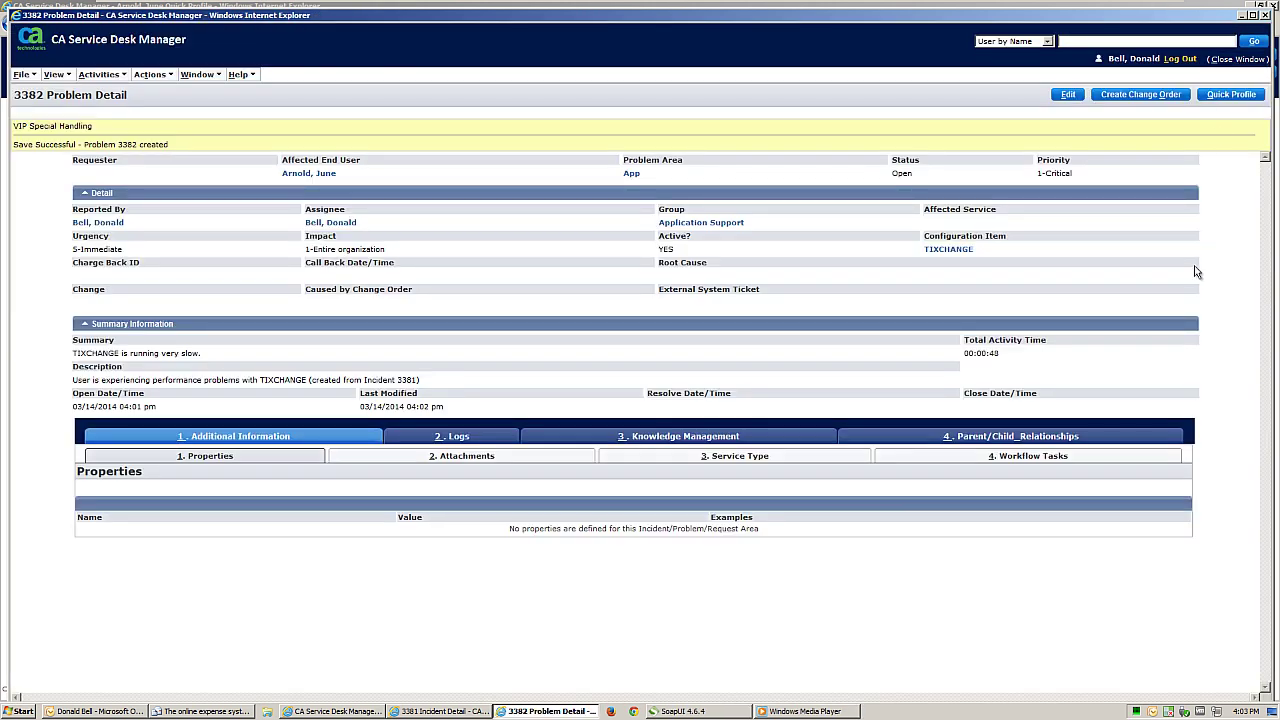
Review the problem's available actions and activities, and inspect the auto assignment settings of its App problem area.
click(155, 75)
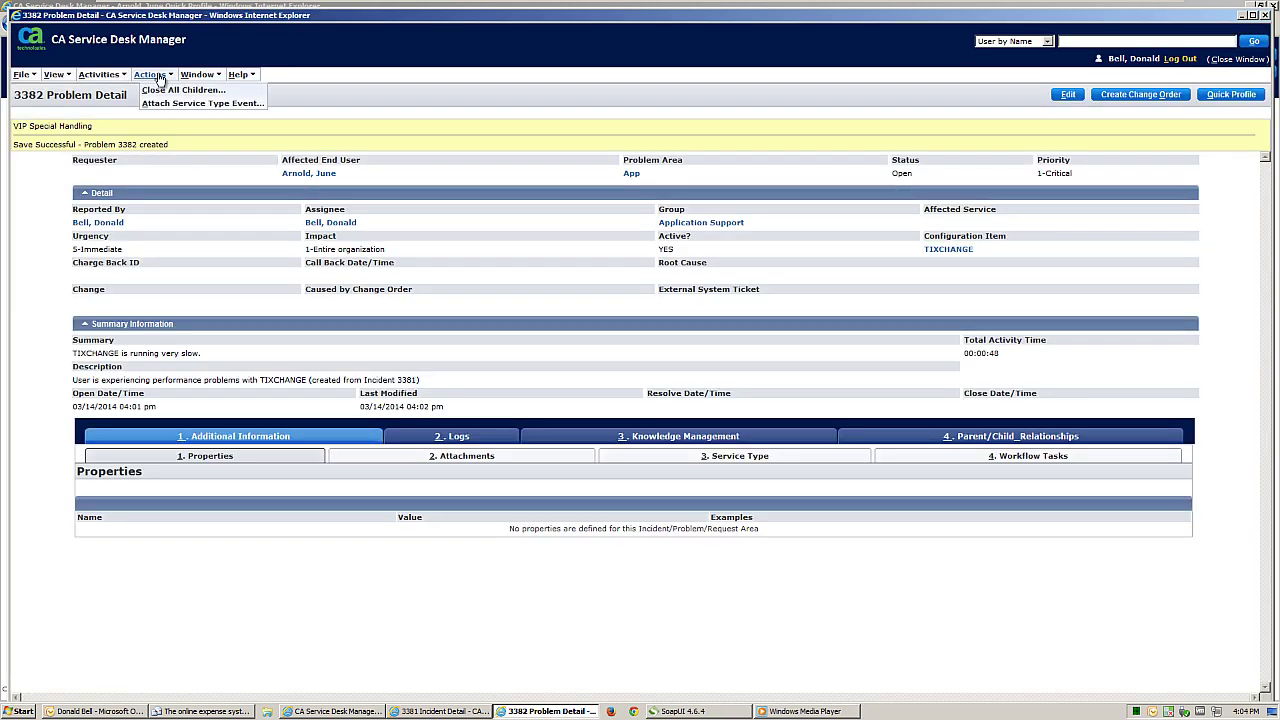
mouse_move(102, 76)
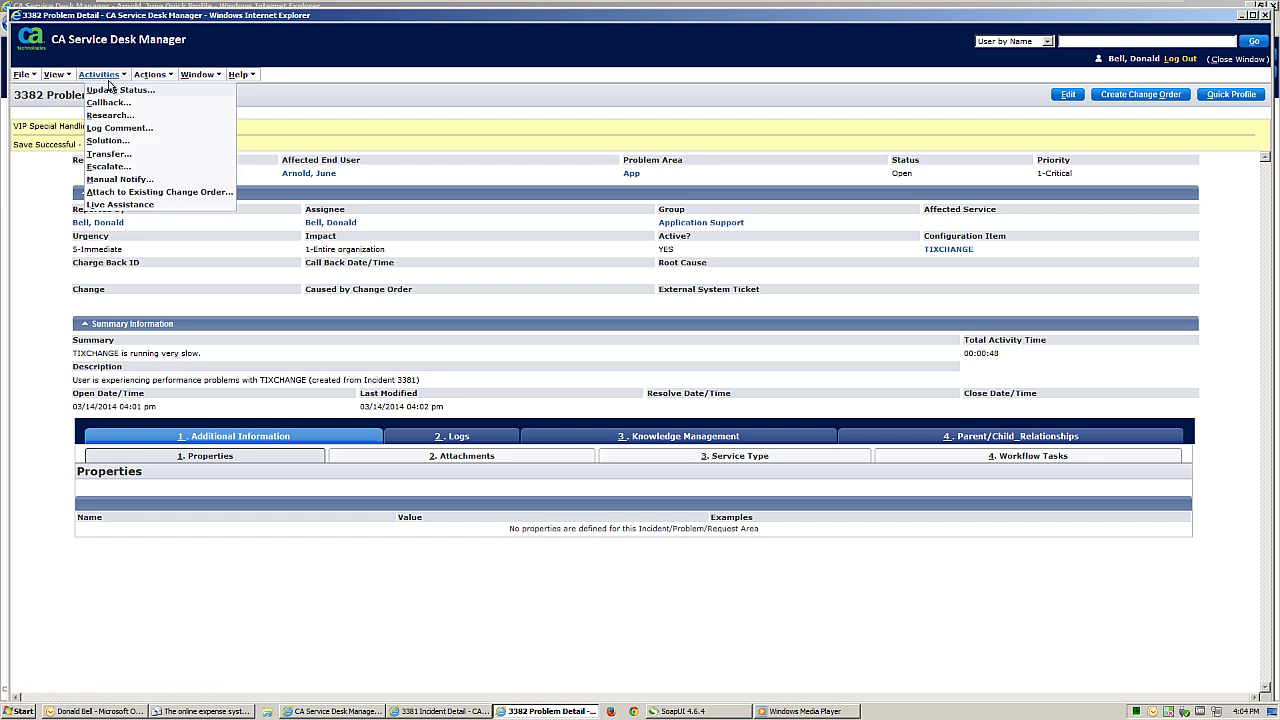
click(110, 141)
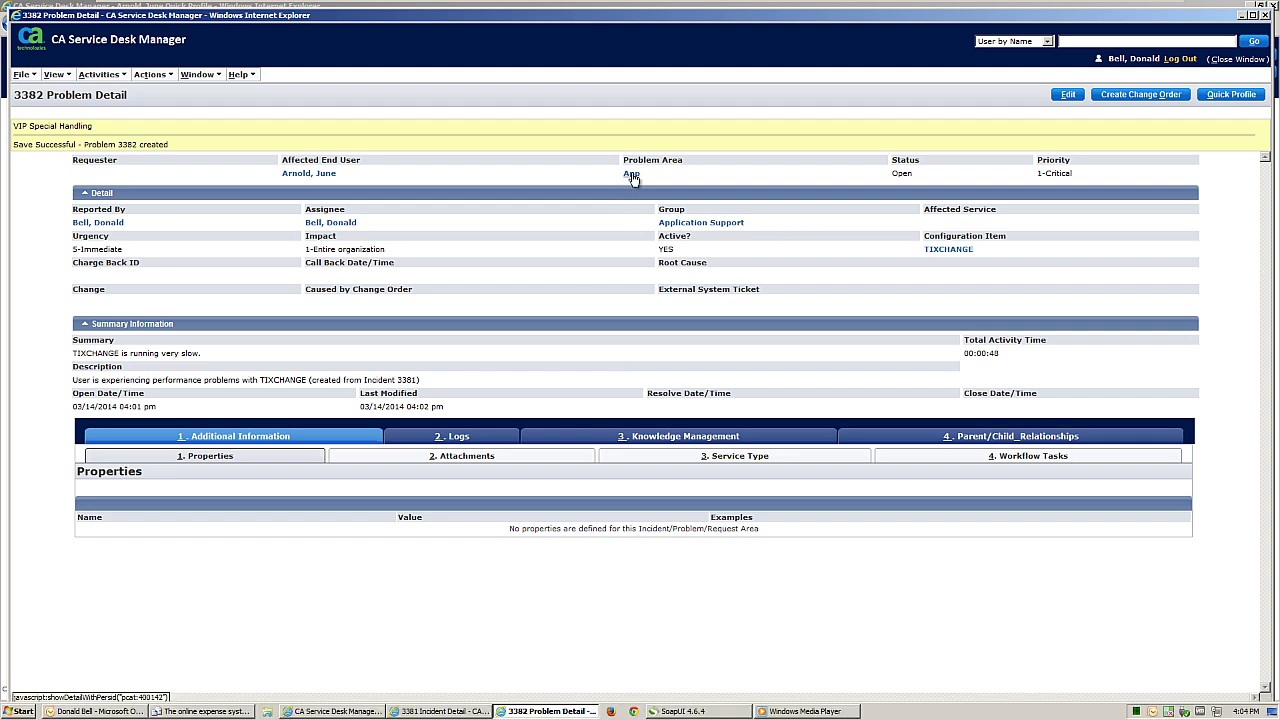
click(631, 175)
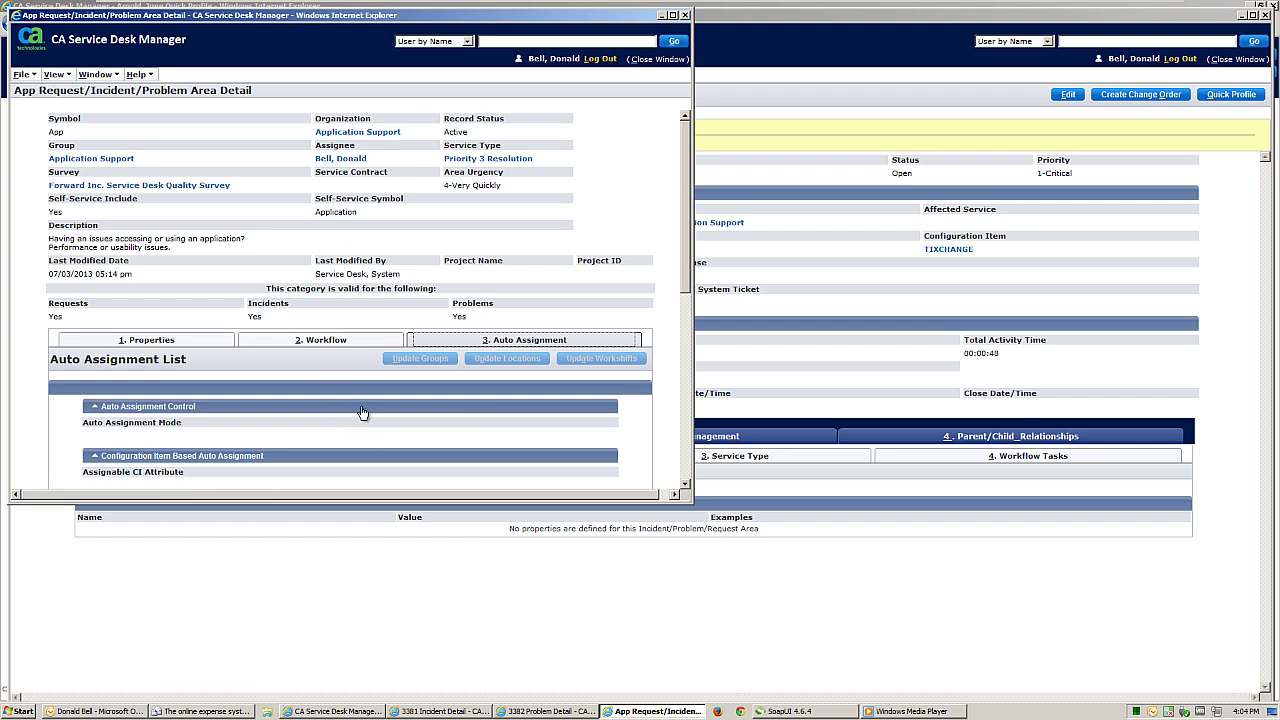
click(685, 15)
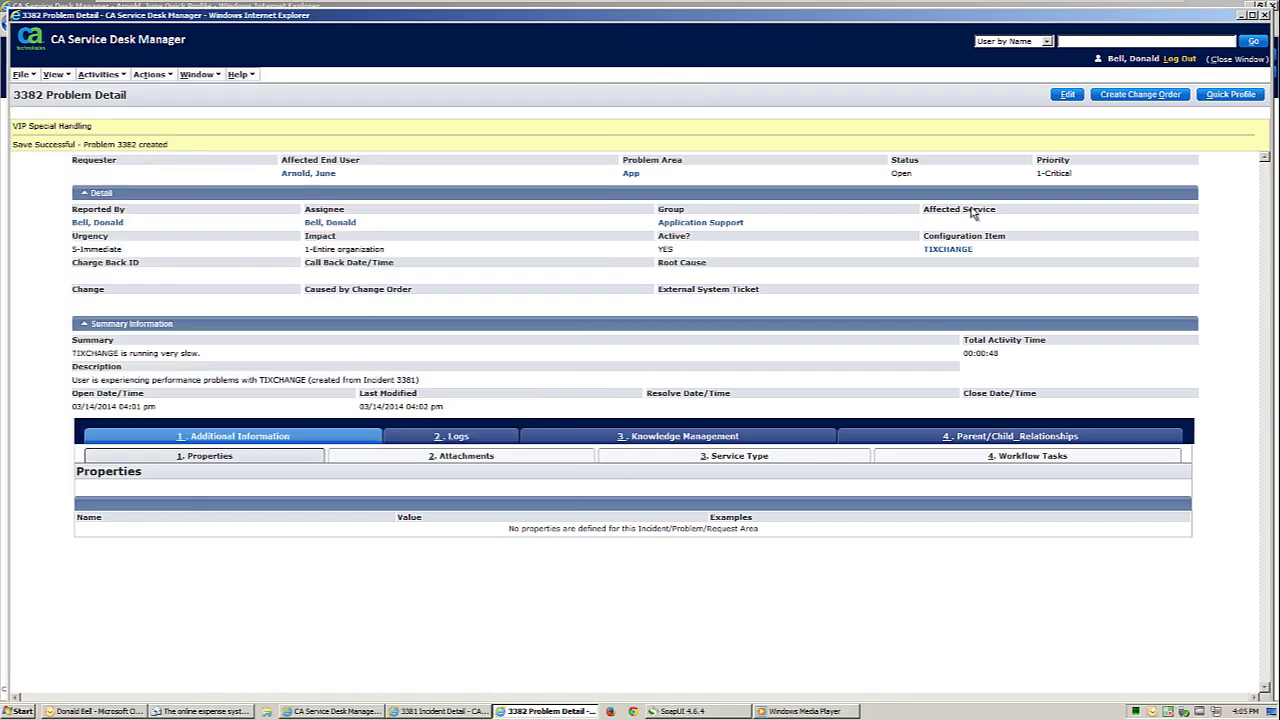
Create a change order from the TIXCHANGE problem with category Srvr.Hdw.Config and save it.
click(1137, 98)
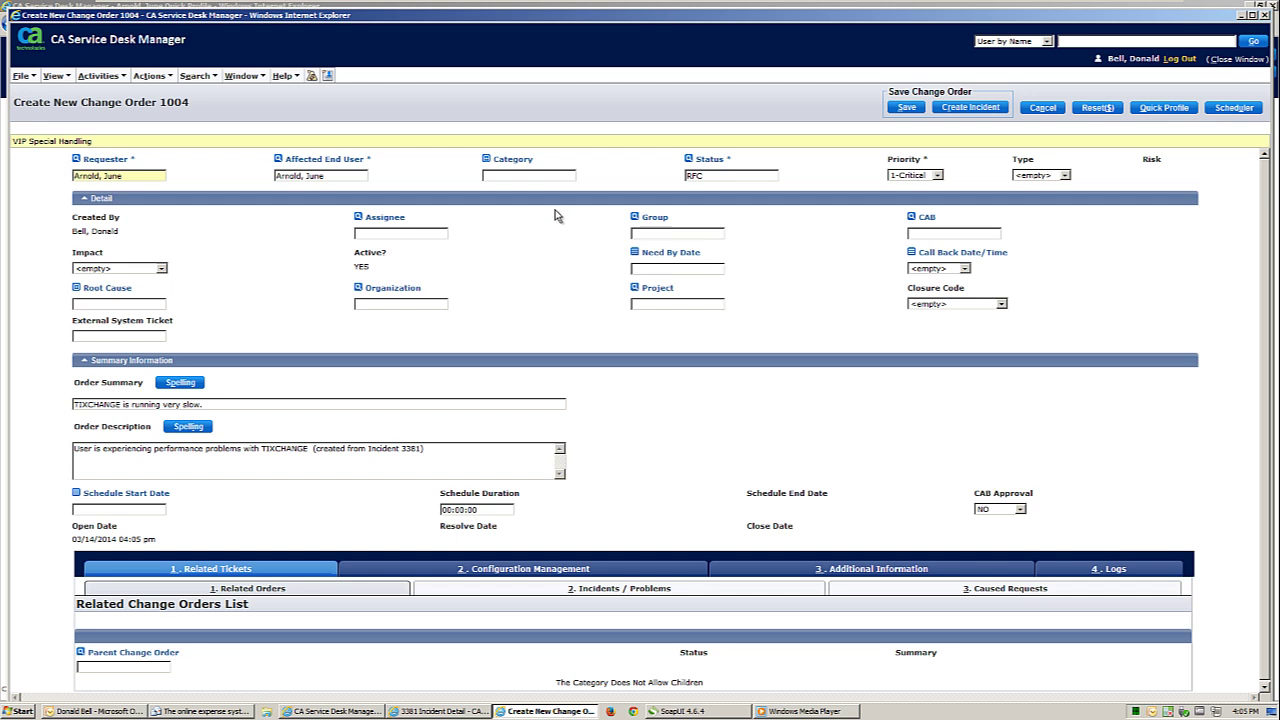
click(510, 177)
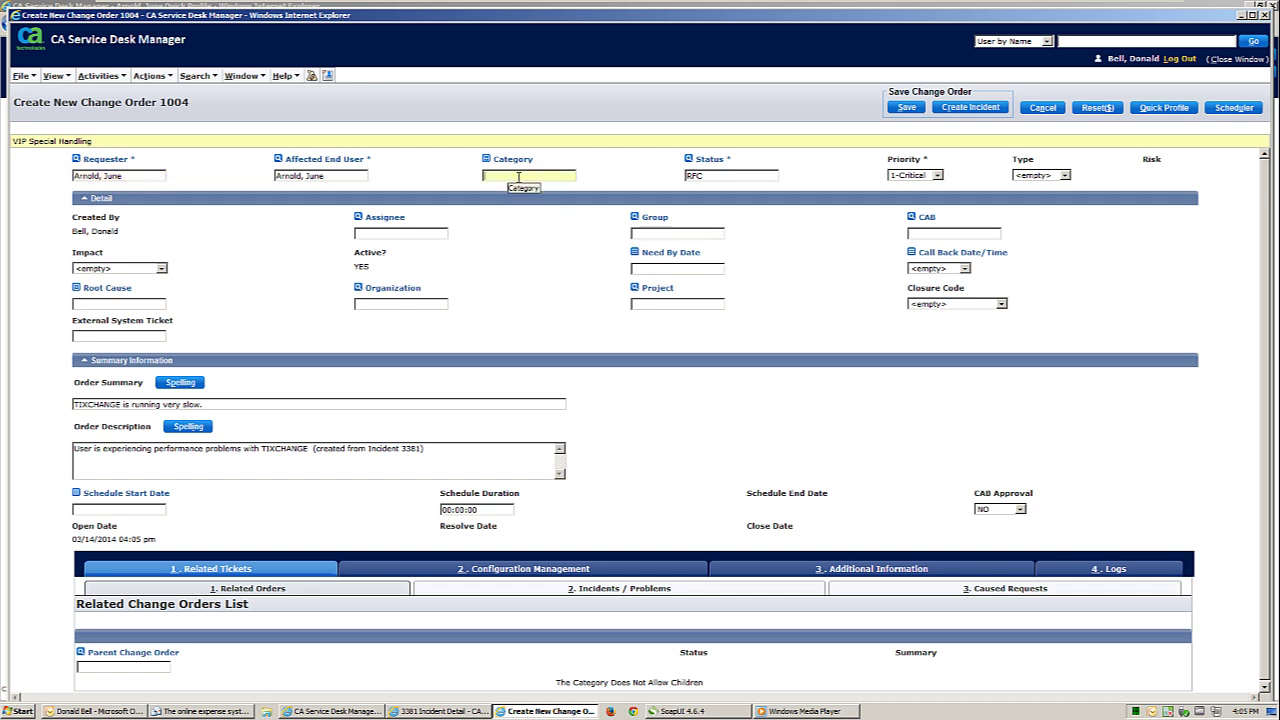
click(520, 160)
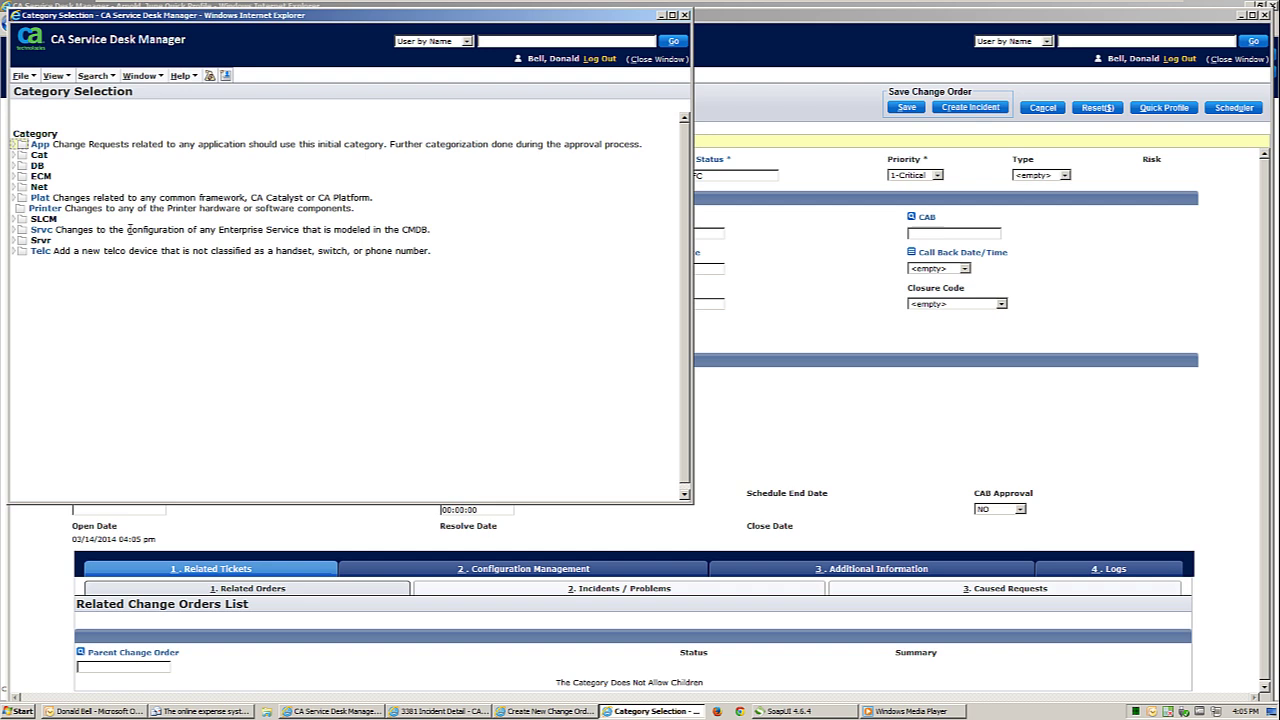
click(42, 241)
click(547, 300)
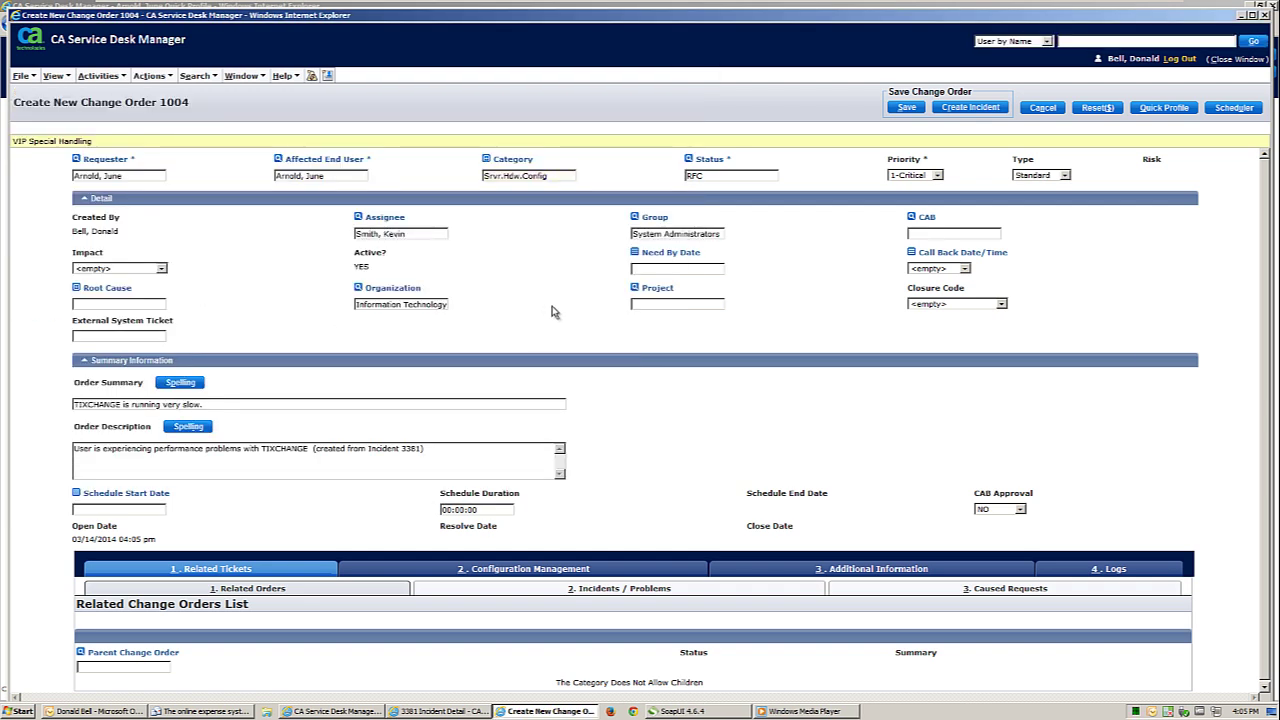
click(906, 107)
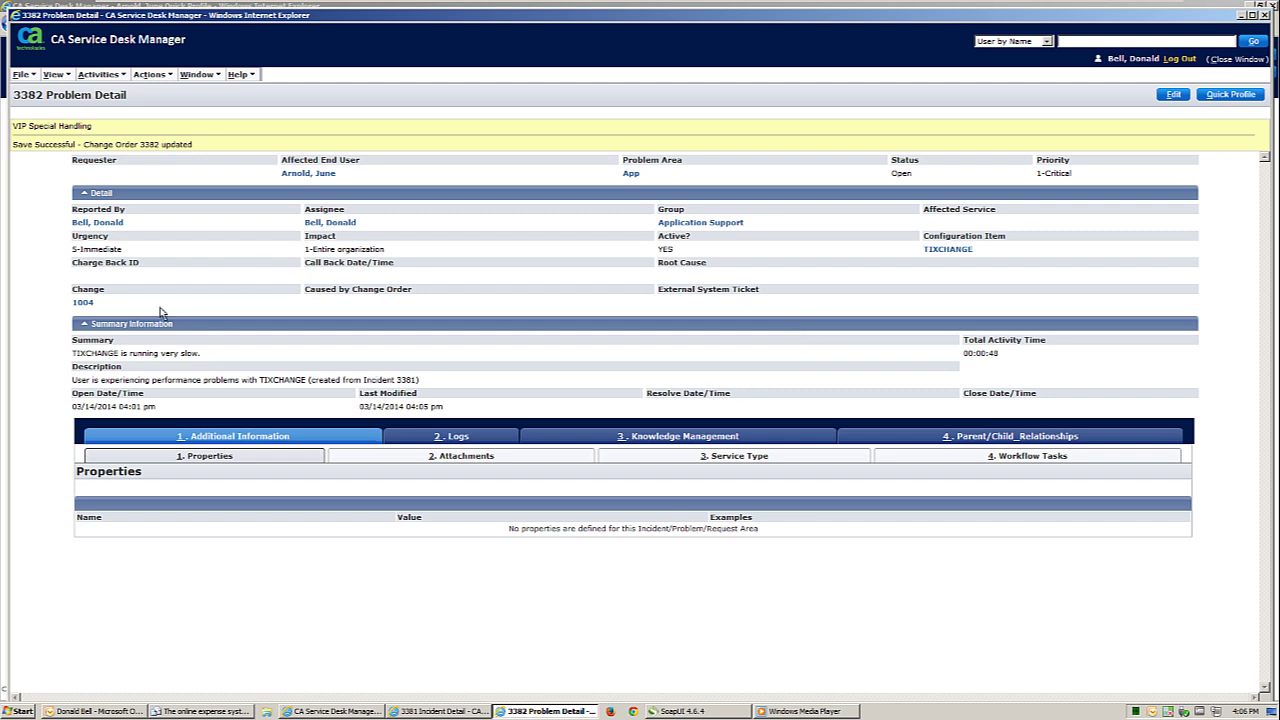
Open the change order linked to the problem and expand the related problem's details in its incidents and problems list.
click(81, 302)
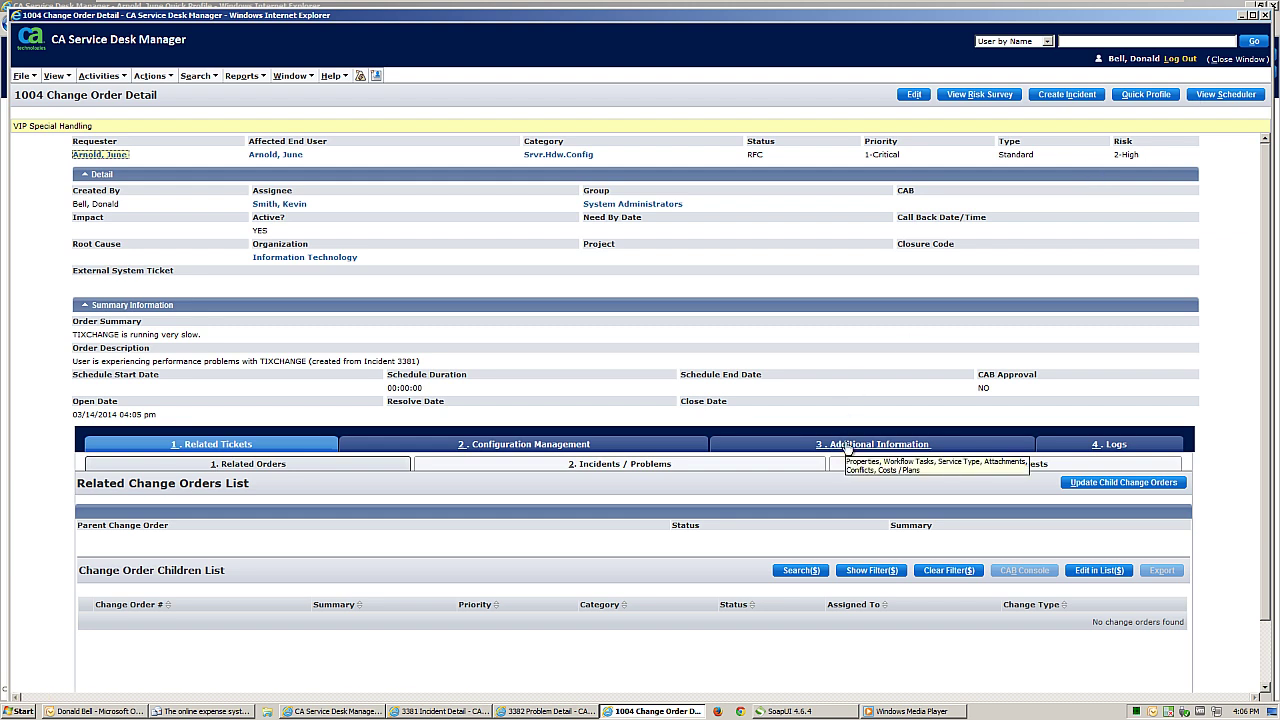
click(620, 464)
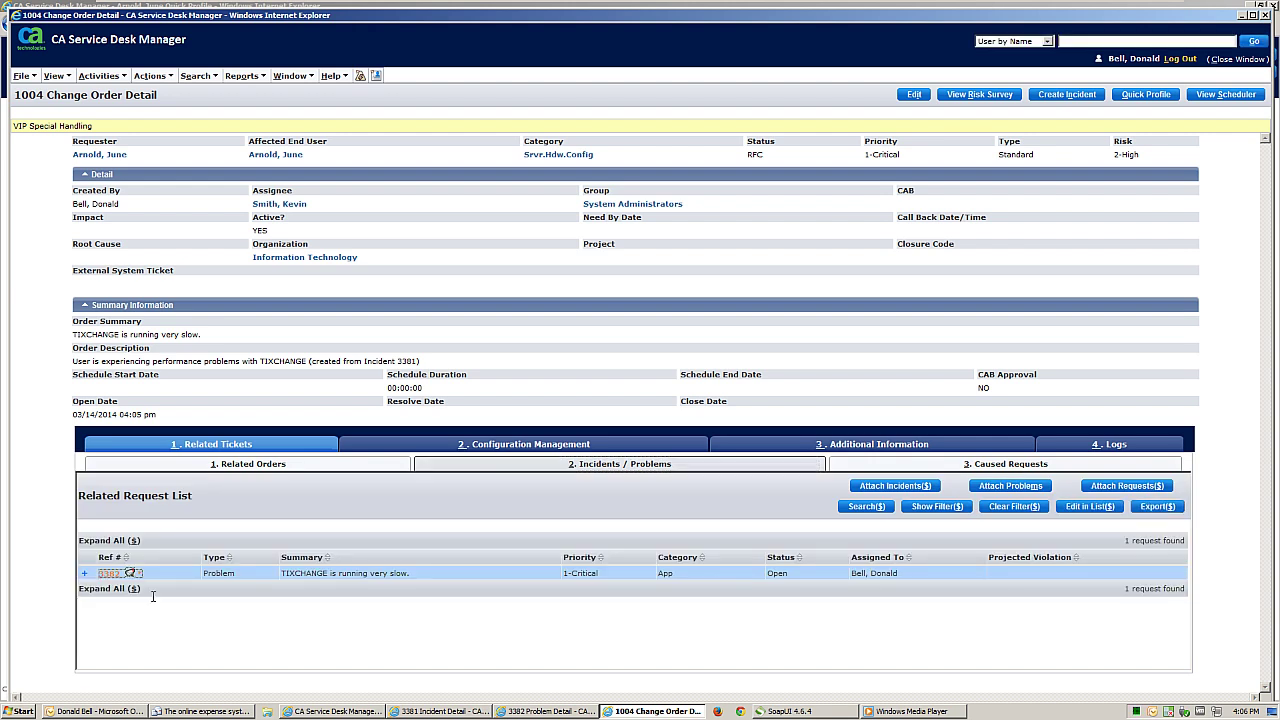
click(84, 573)
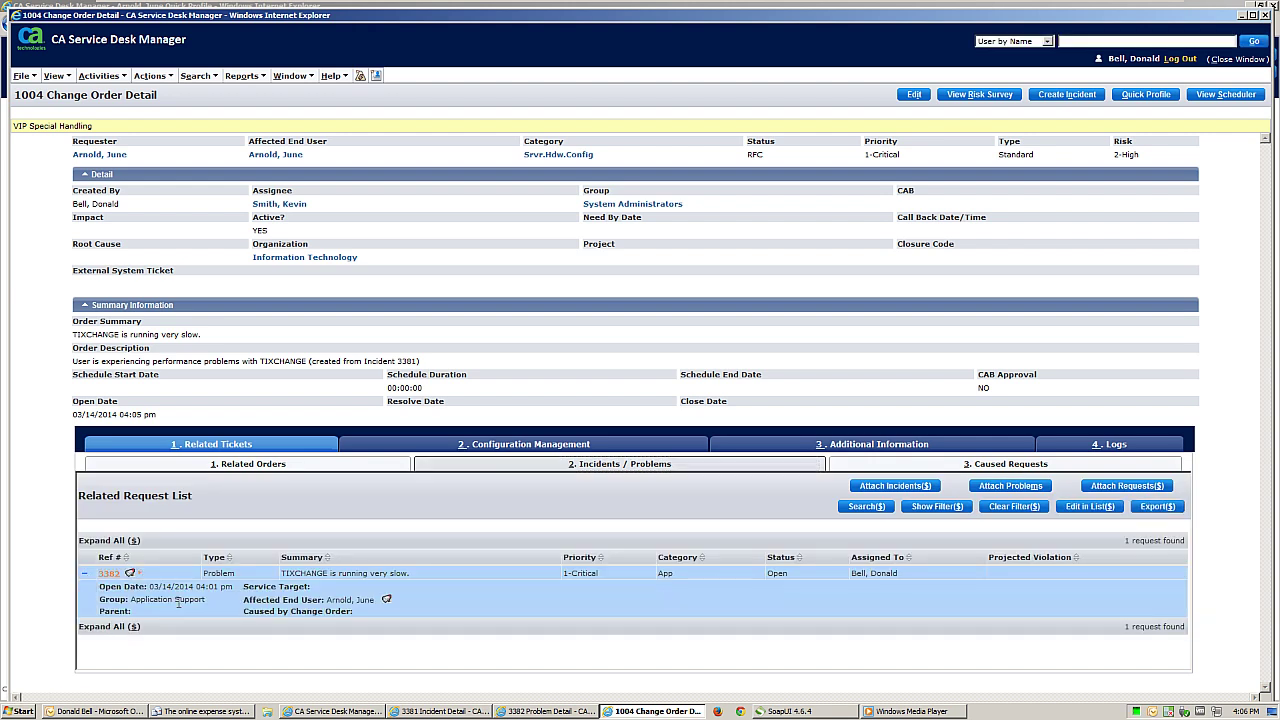
Return to the related problem record from the change order and view its attached incidents.
click(110, 573)
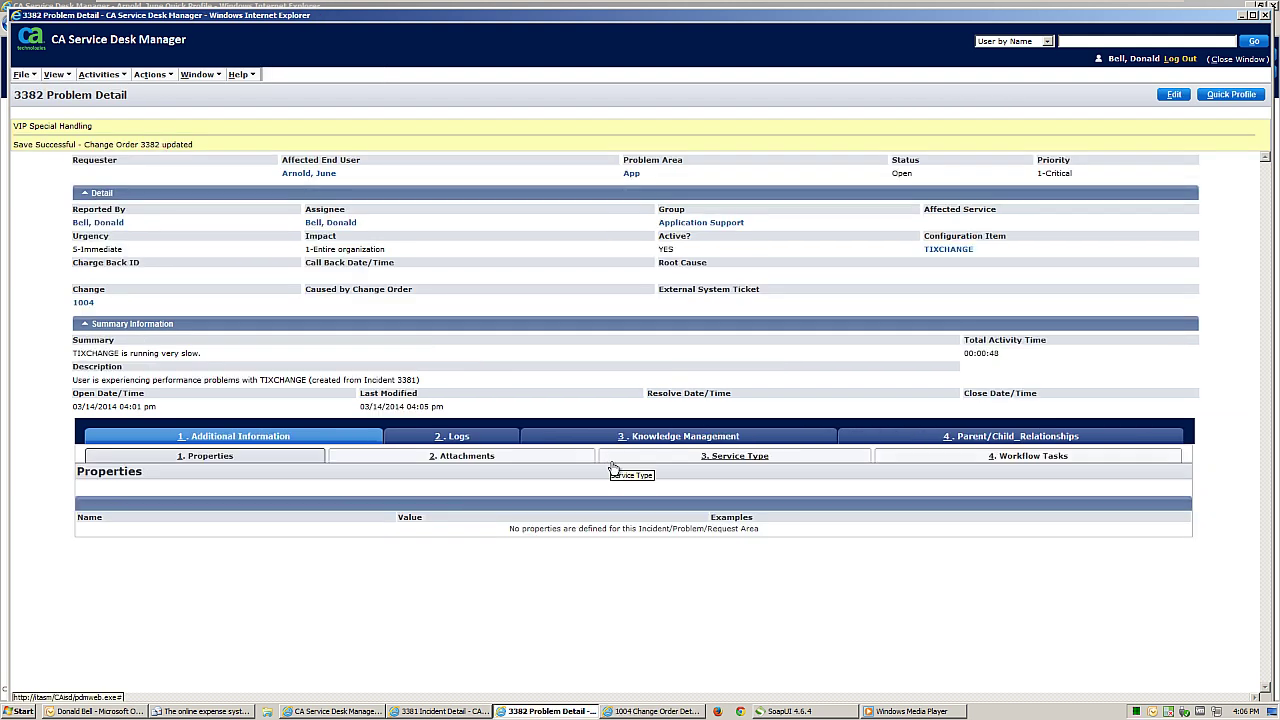
click(975, 438)
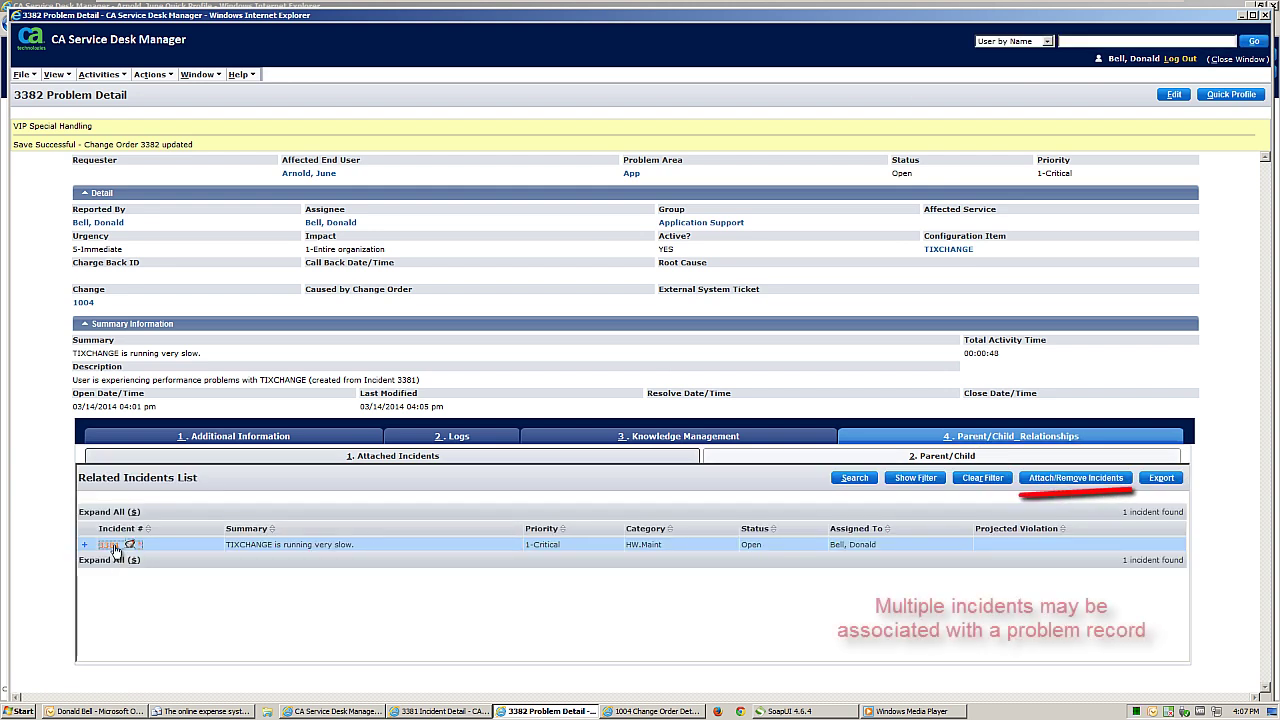
click(418, 713)
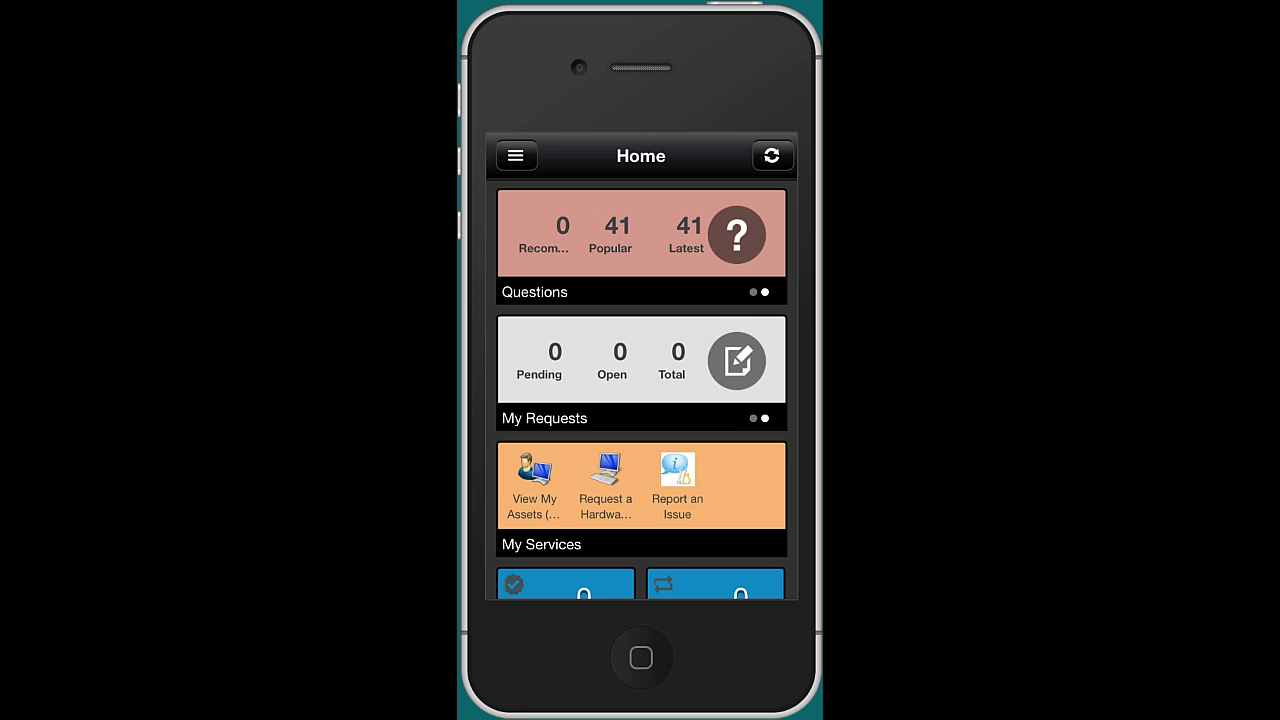
In the service desk mobile app, open the Incidents list and filter it by My Queue - My Incidents.
scroll(641, 389, down, 5)
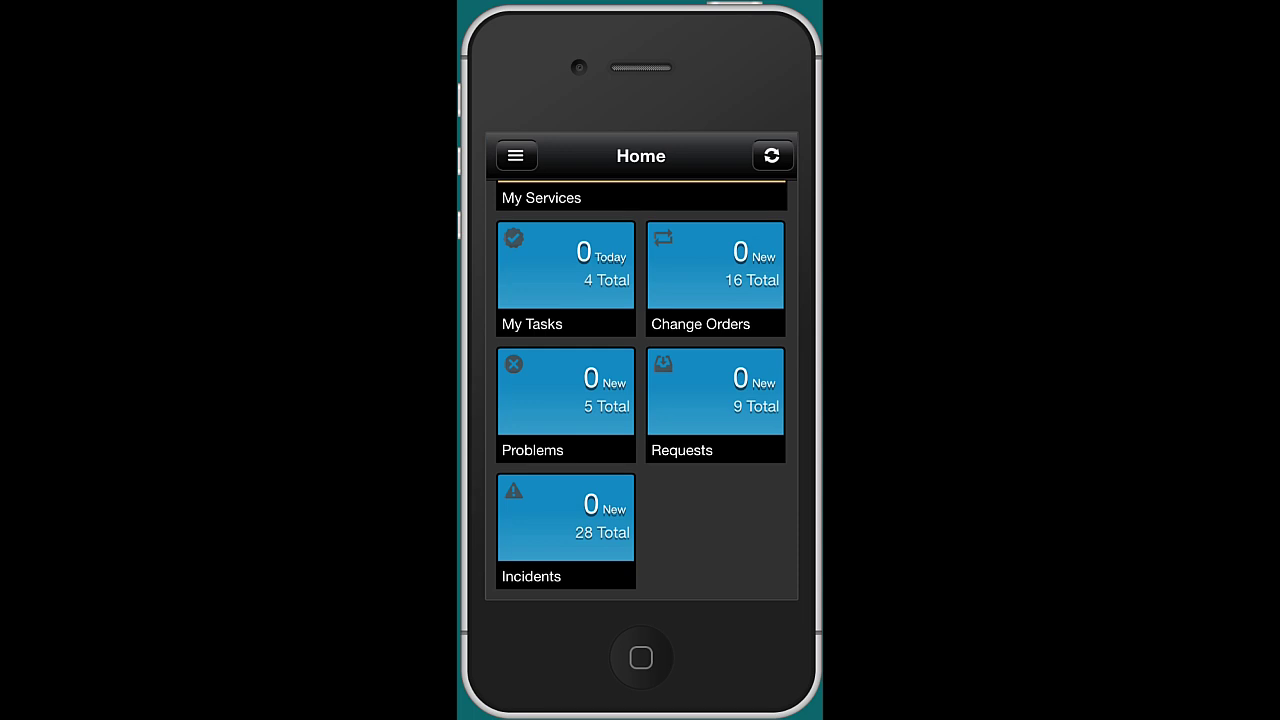
click(566, 530)
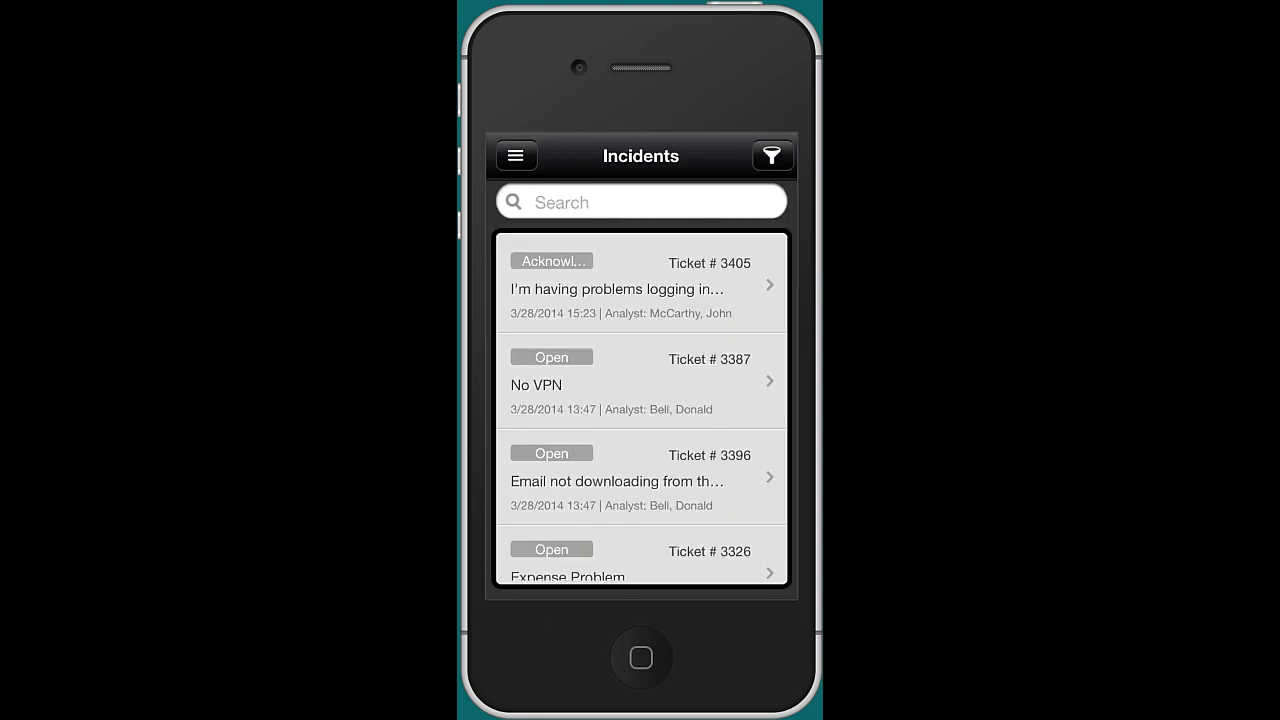
click(772, 155)
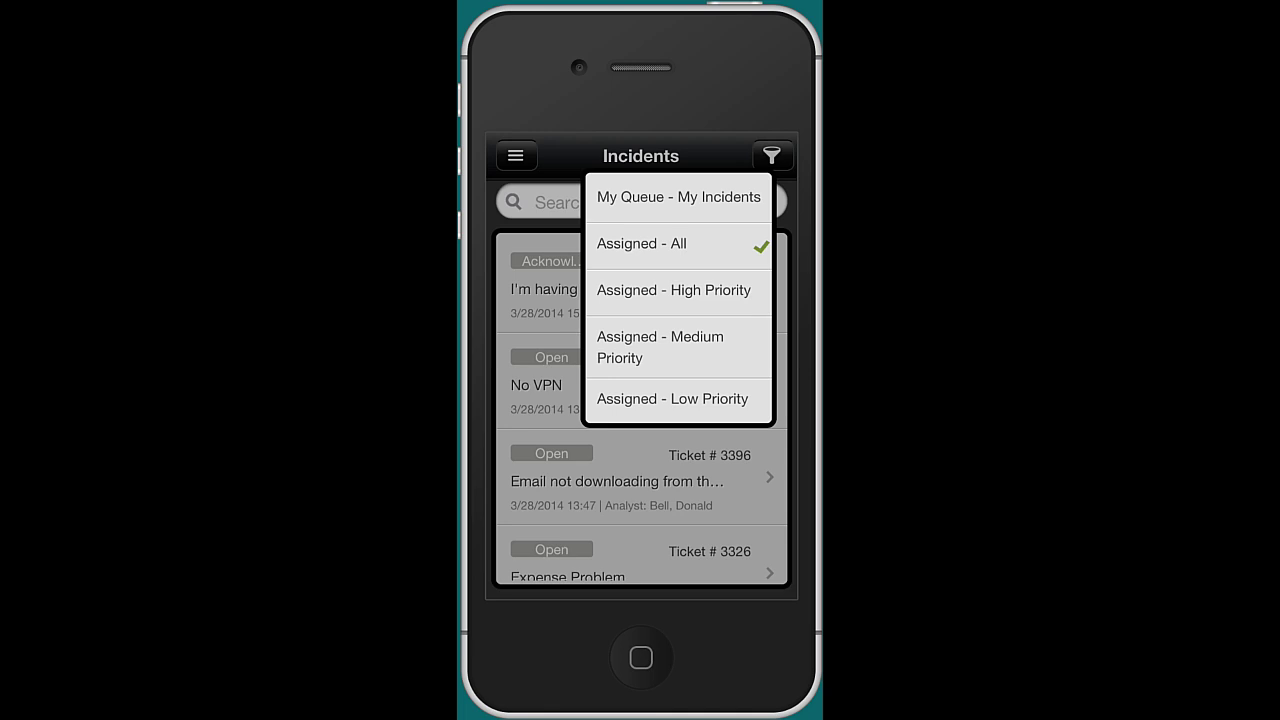
scroll(679, 300, down, 5)
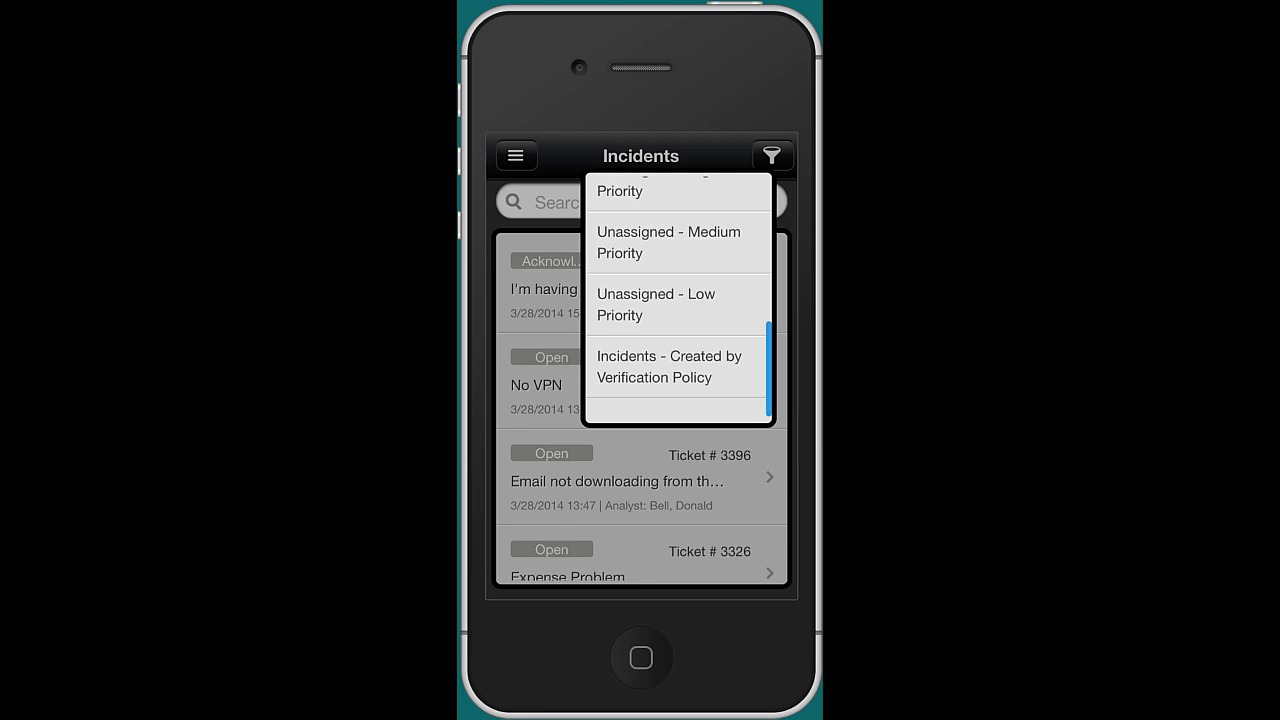
scroll(679, 300, up, 5)
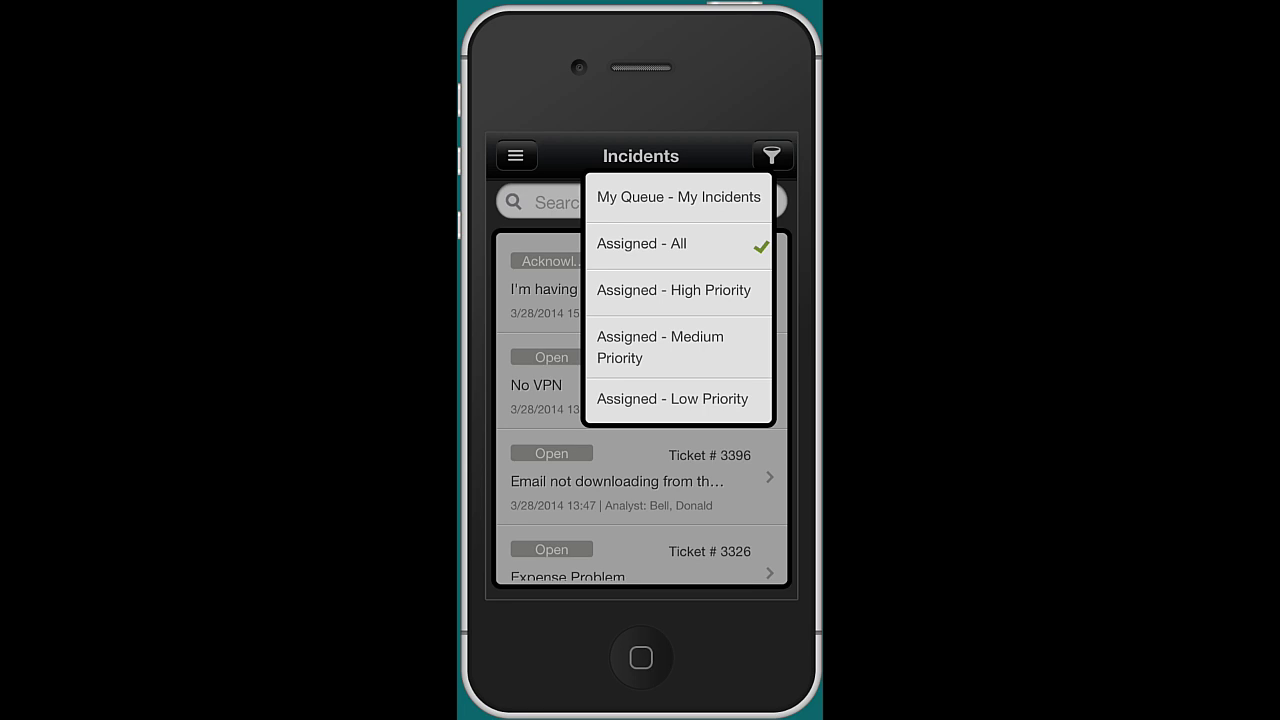
click(678, 197)
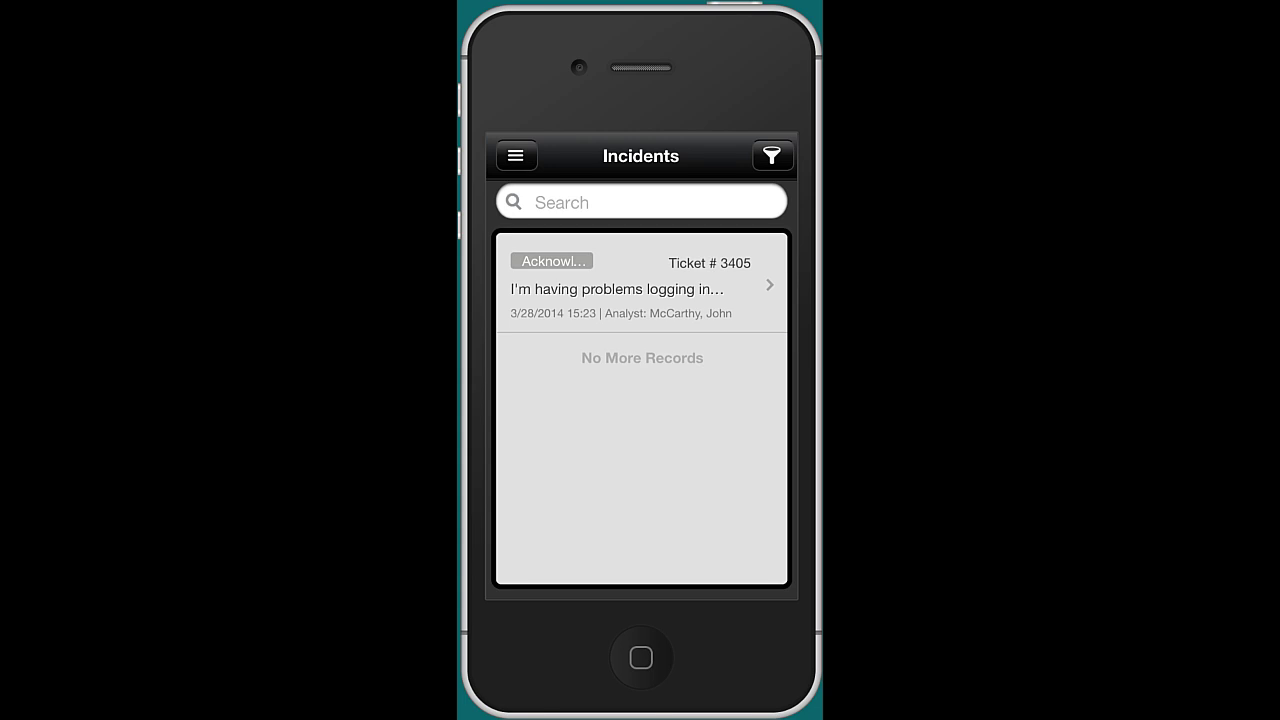
Open the incident about logging into the global expense application and review its attachments, activity log and details.
click(640, 287)
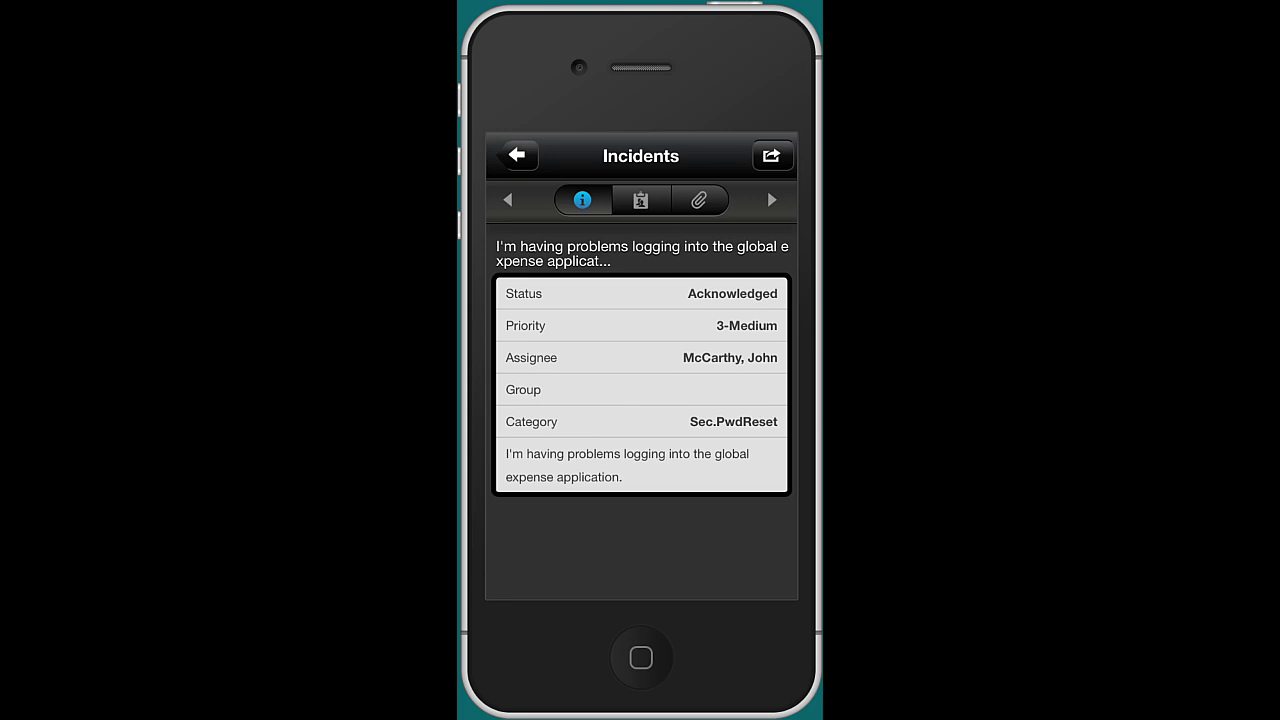
click(699, 200)
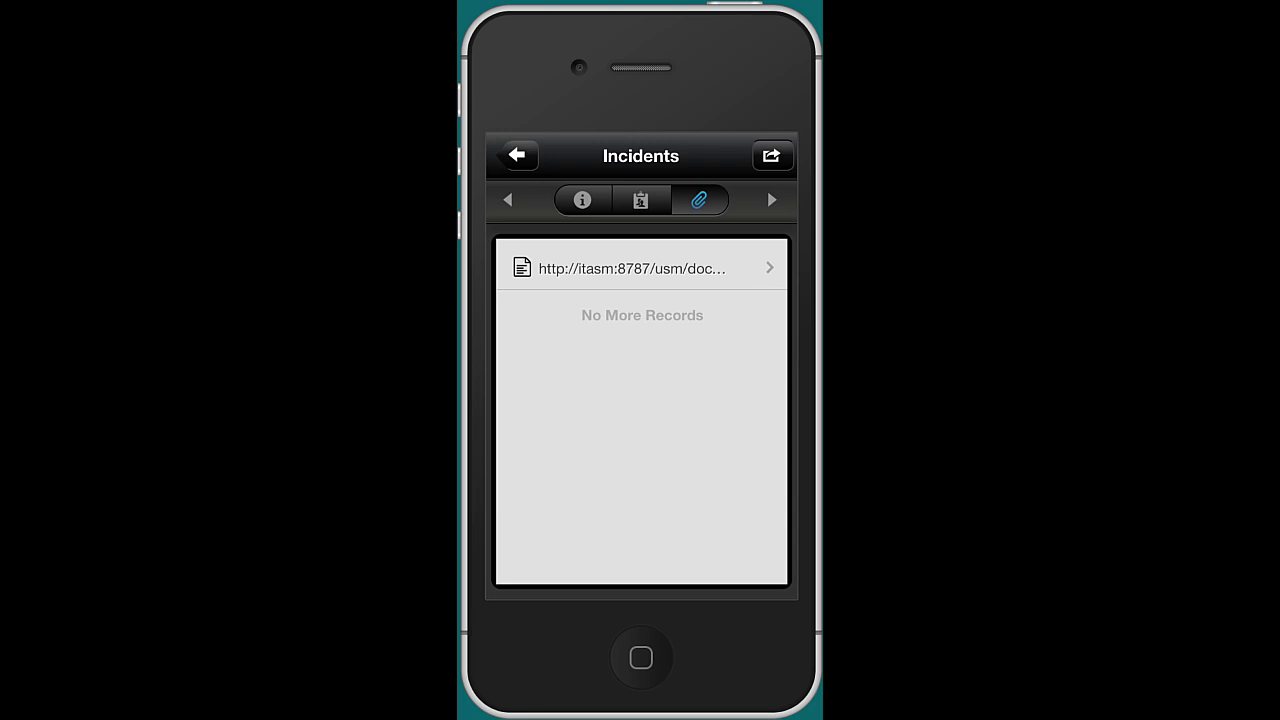
click(640, 200)
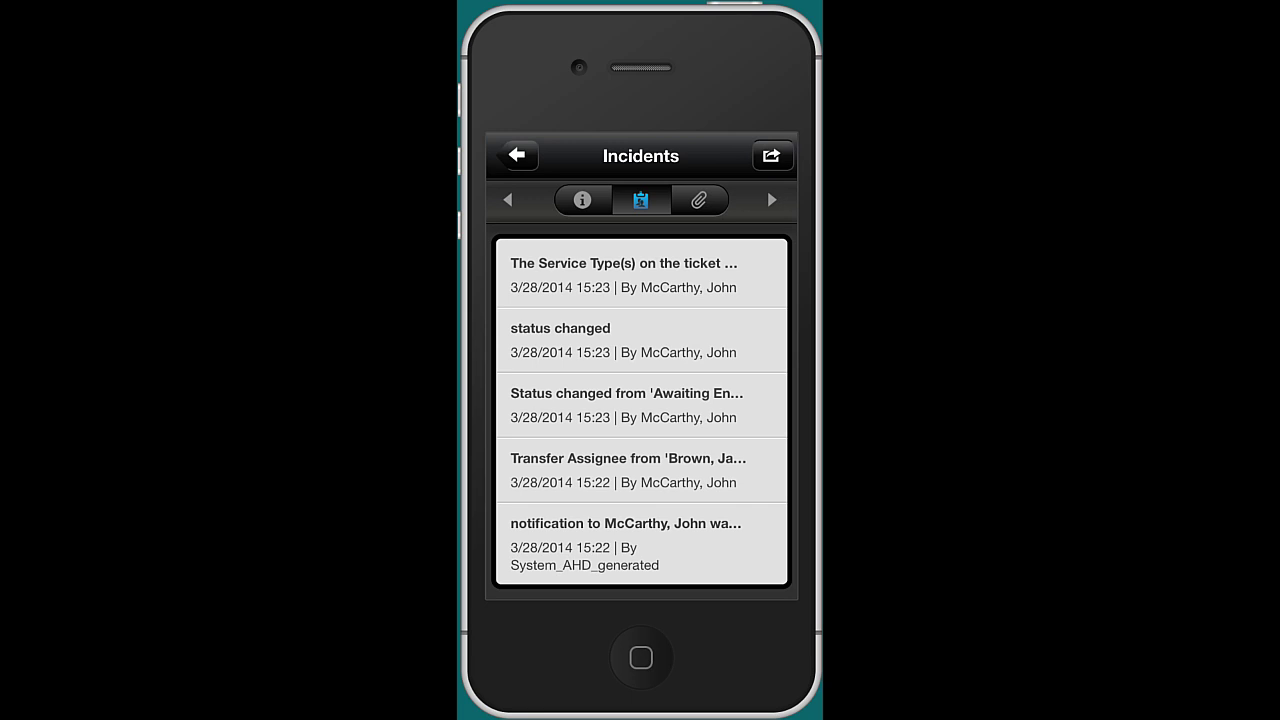
click(582, 200)
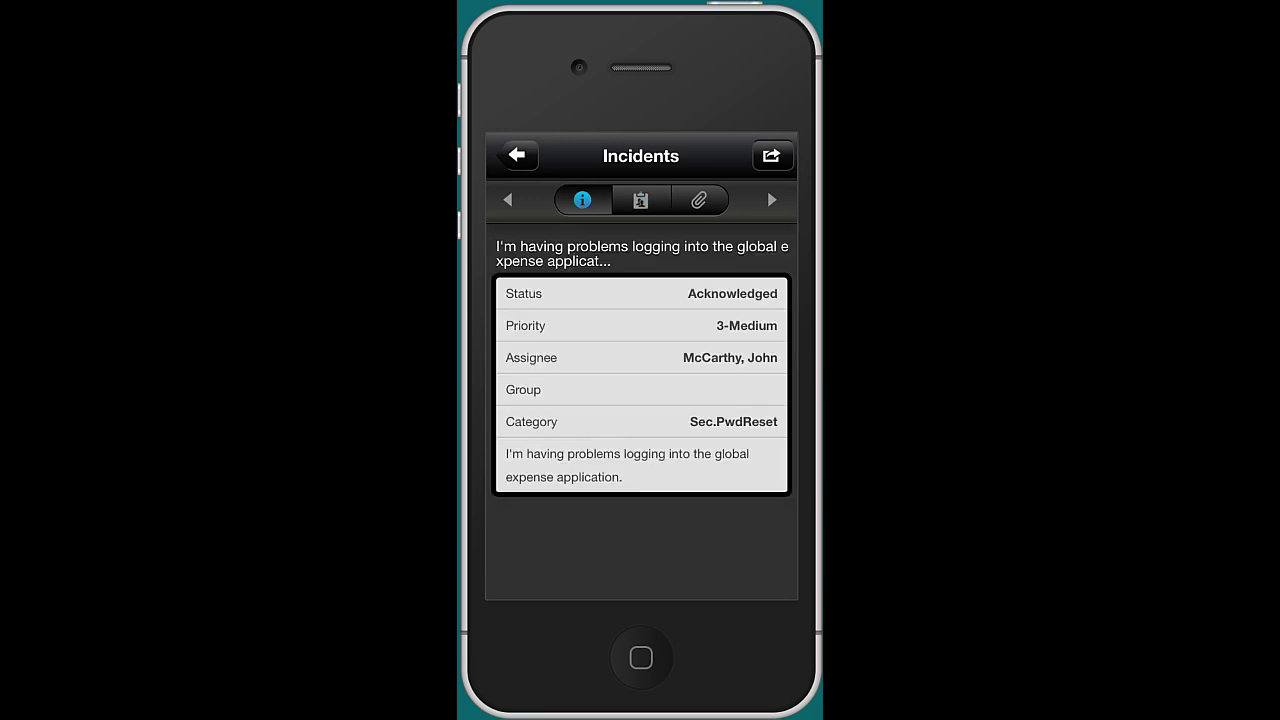
Start a status update for the incident and choose Awaiting End User Response as the new status.
click(771, 155)
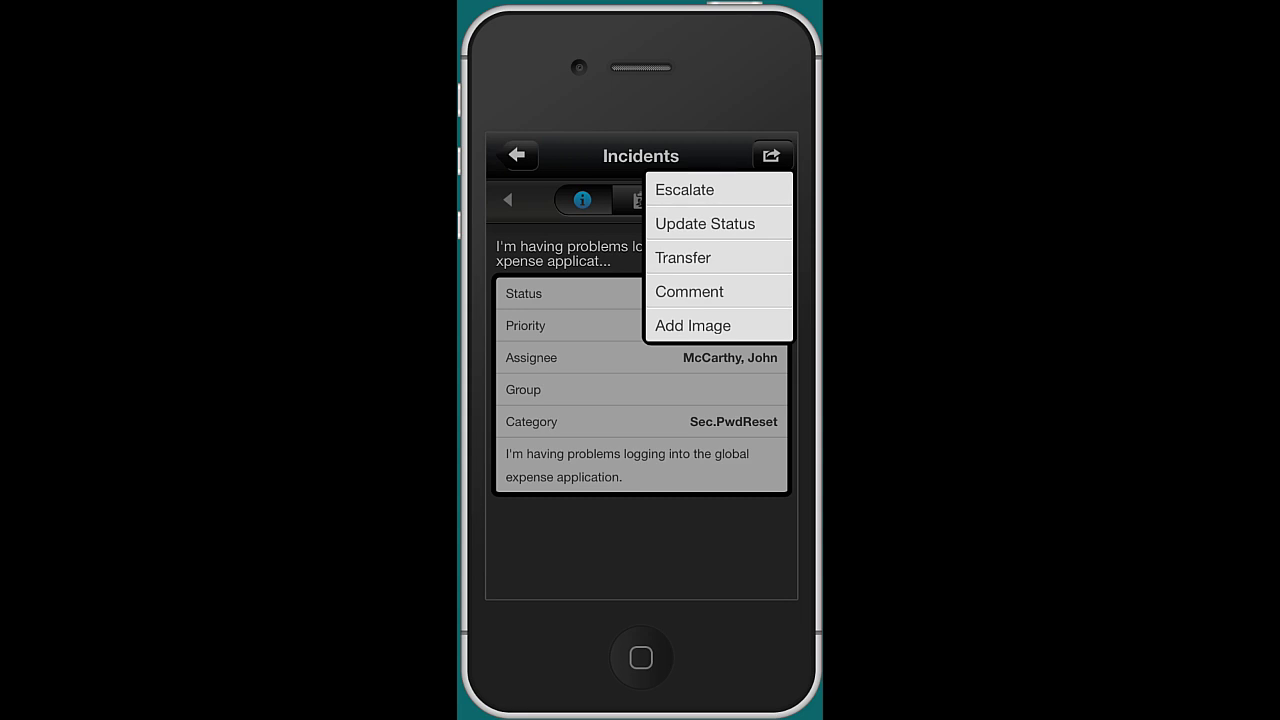
click(705, 223)
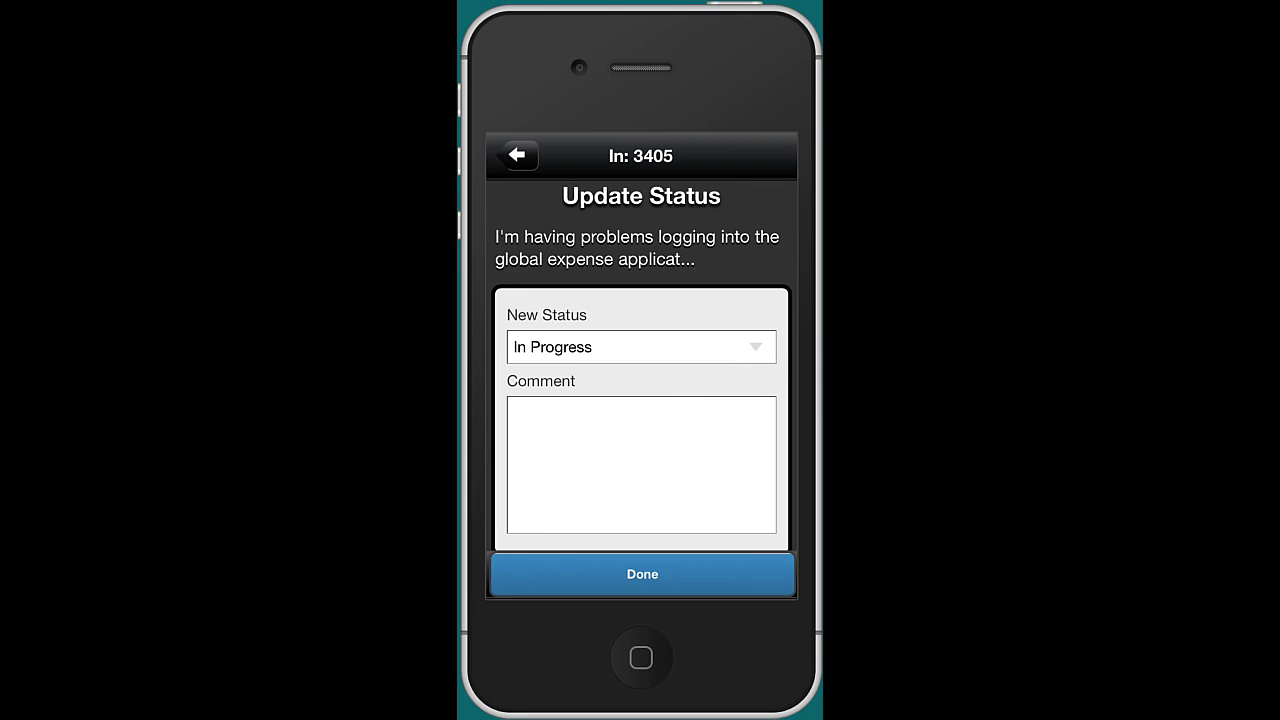
click(641, 347)
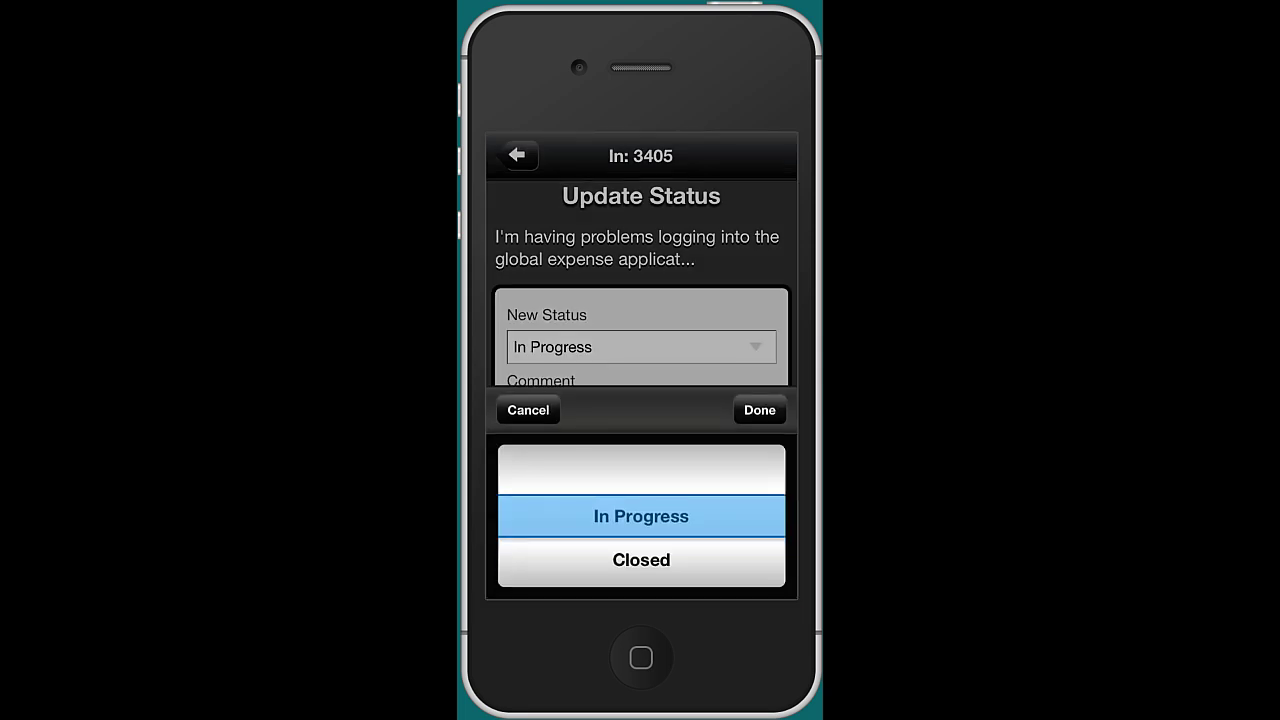
scroll(641, 516, down, 3)
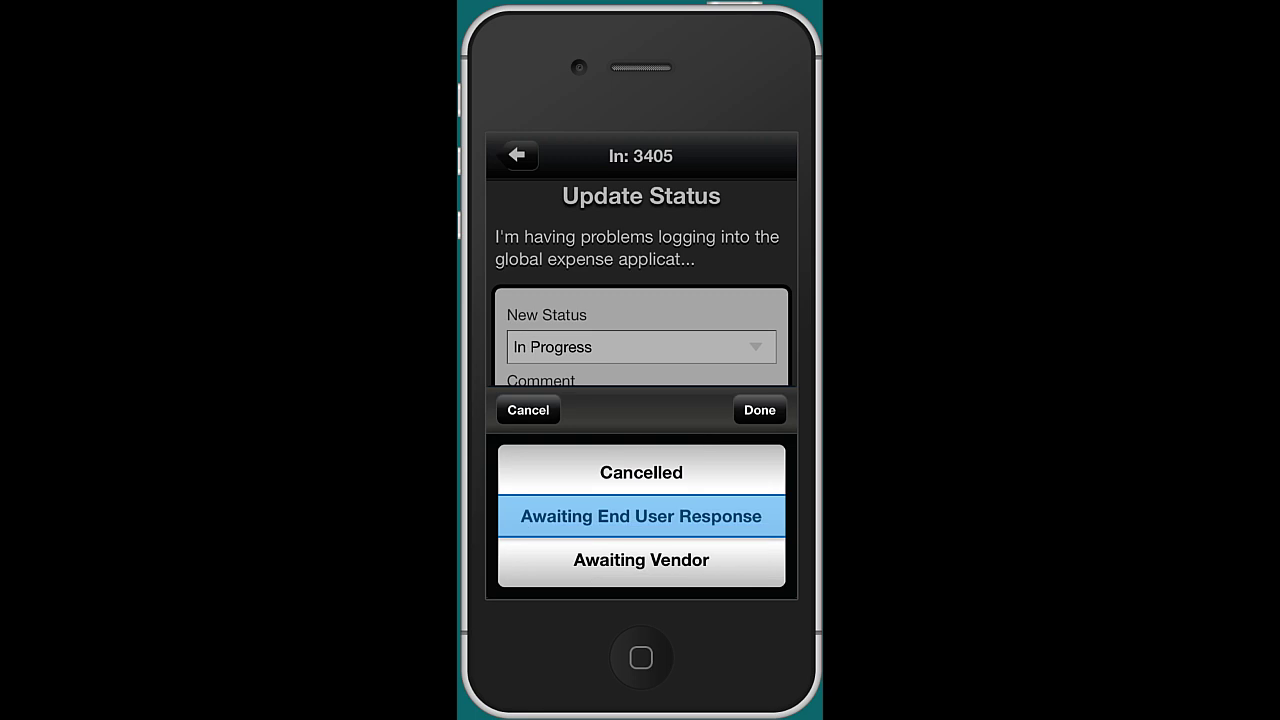
click(760, 410)
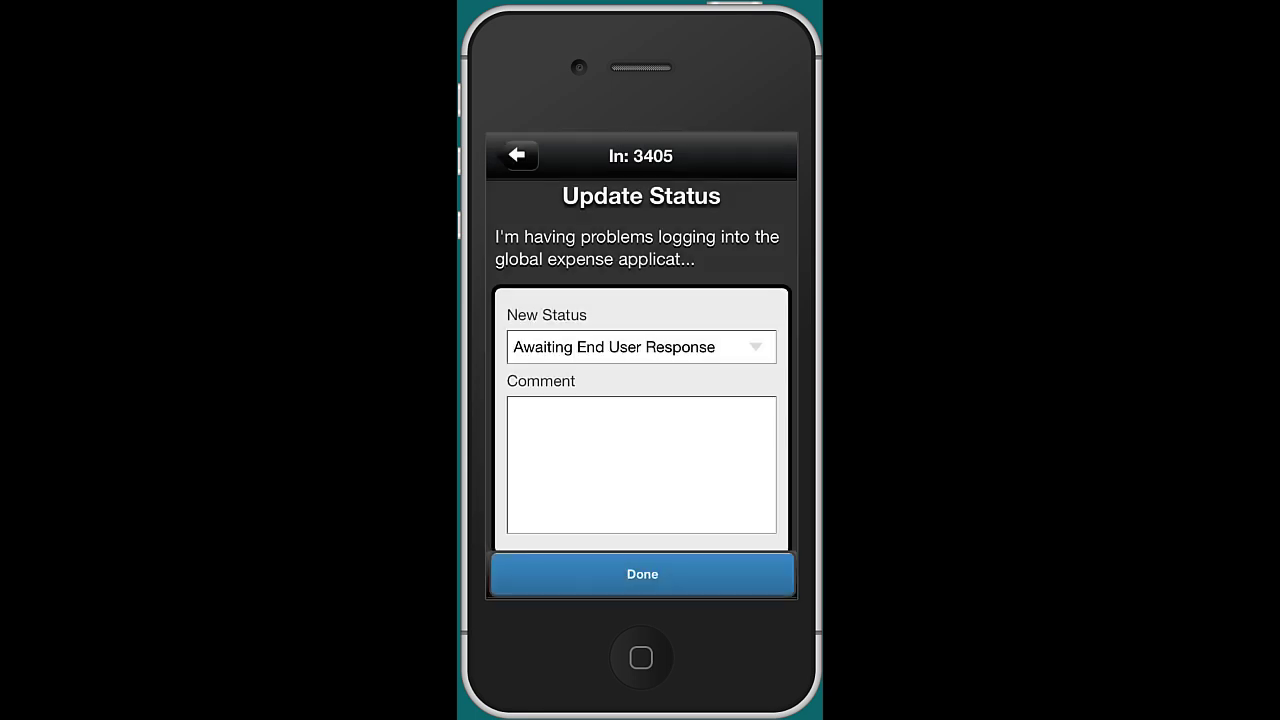
Dictate a comment that the end user could not be reached by telephone, and submit the status update.
click(641, 464)
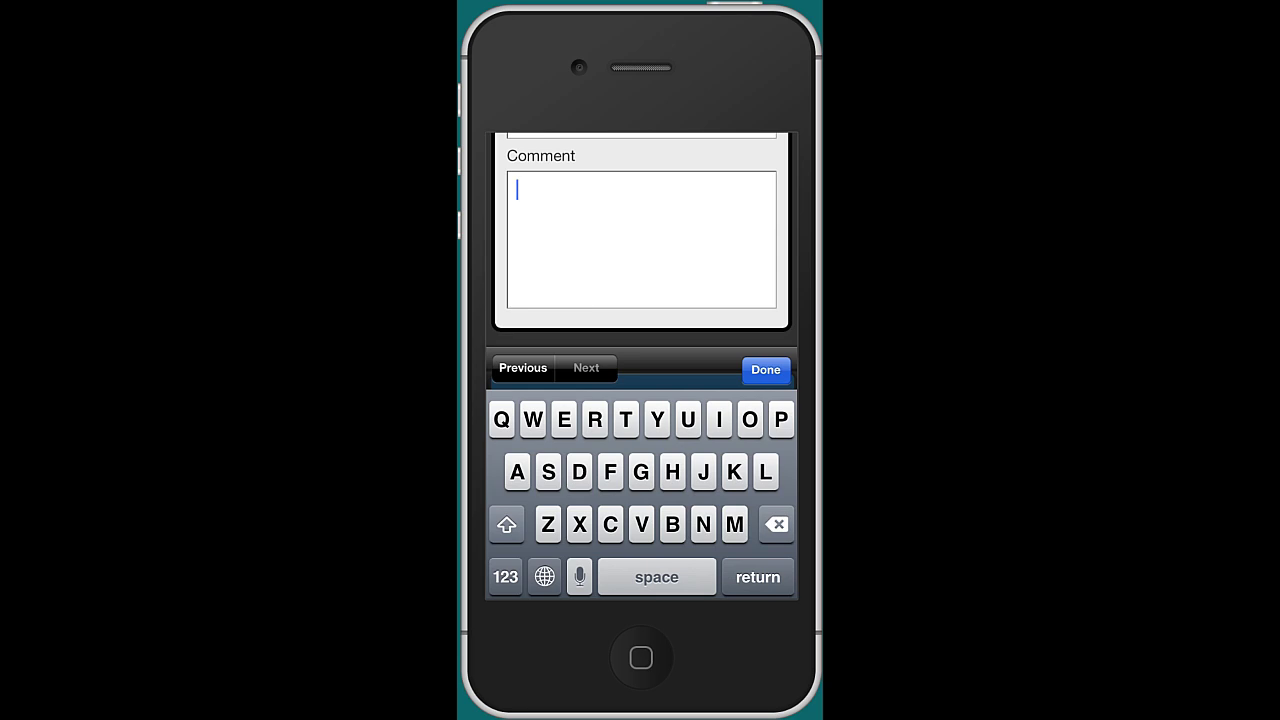
click(579, 577)
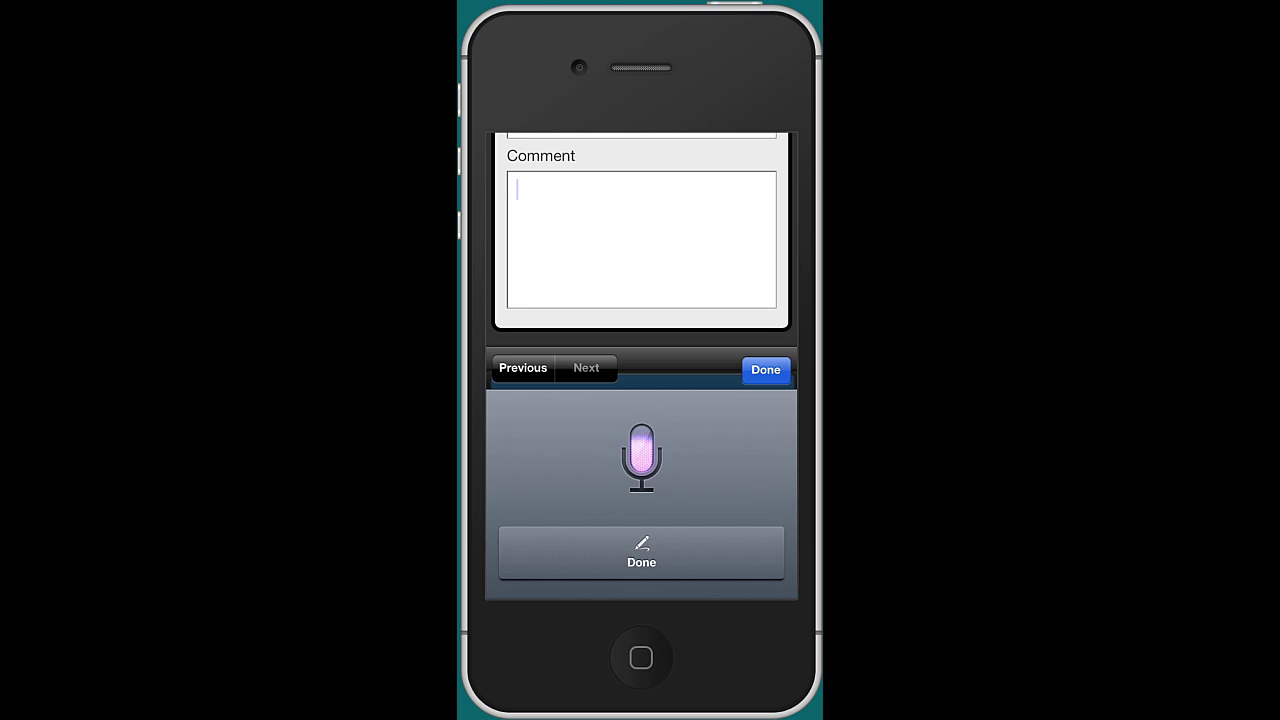
click(641, 553)
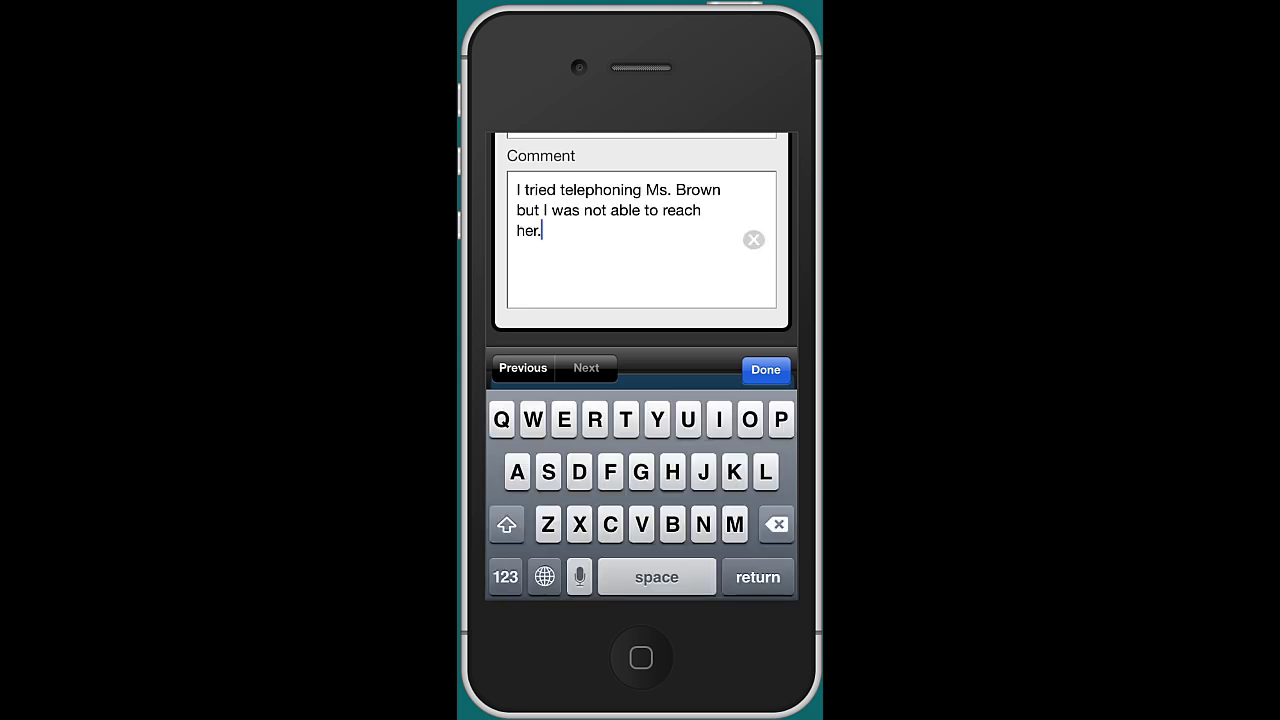
click(765, 369)
click(642, 574)
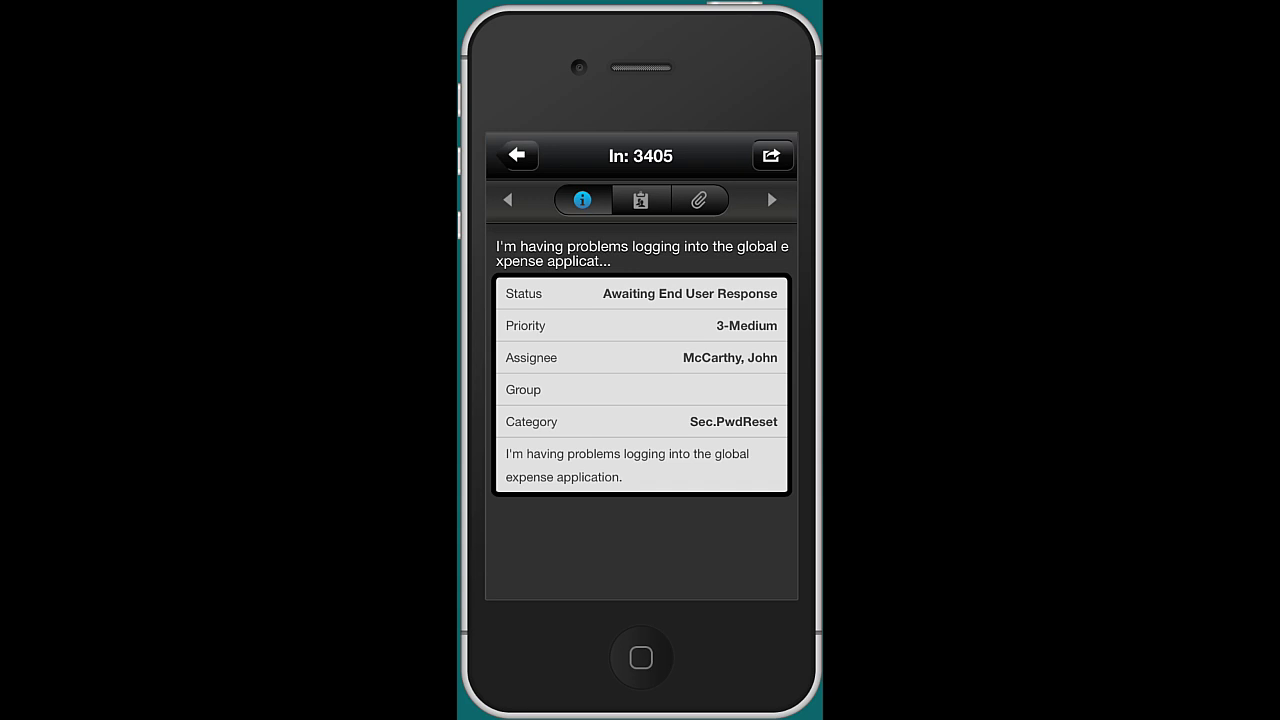
Start a transfer of the incident, clearing the assignee and setting the group to Application Support.
click(771, 155)
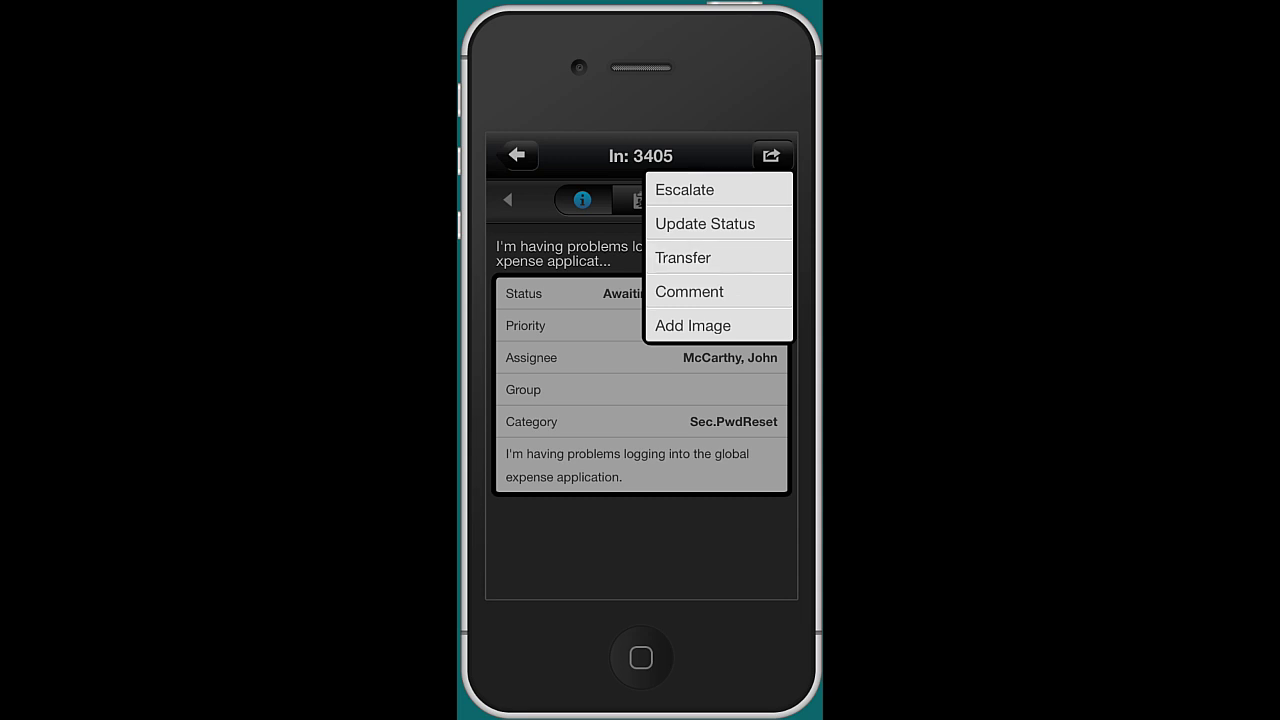
click(683, 257)
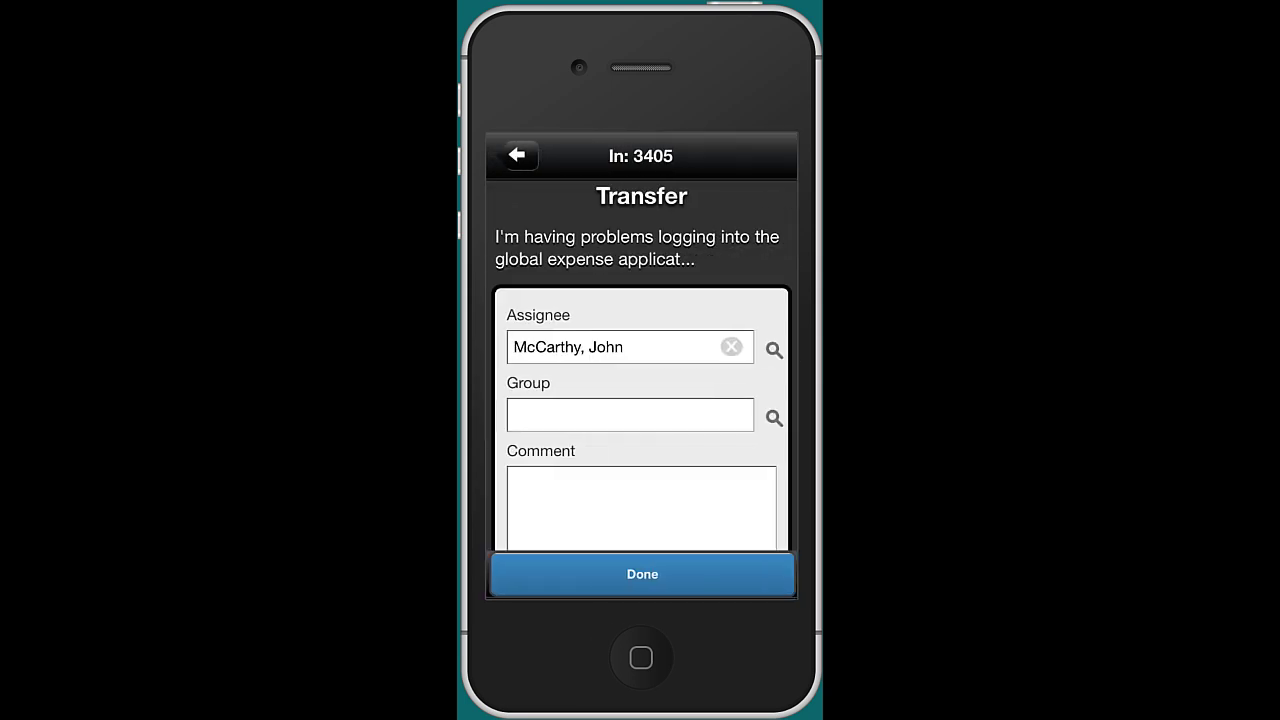
click(731, 346)
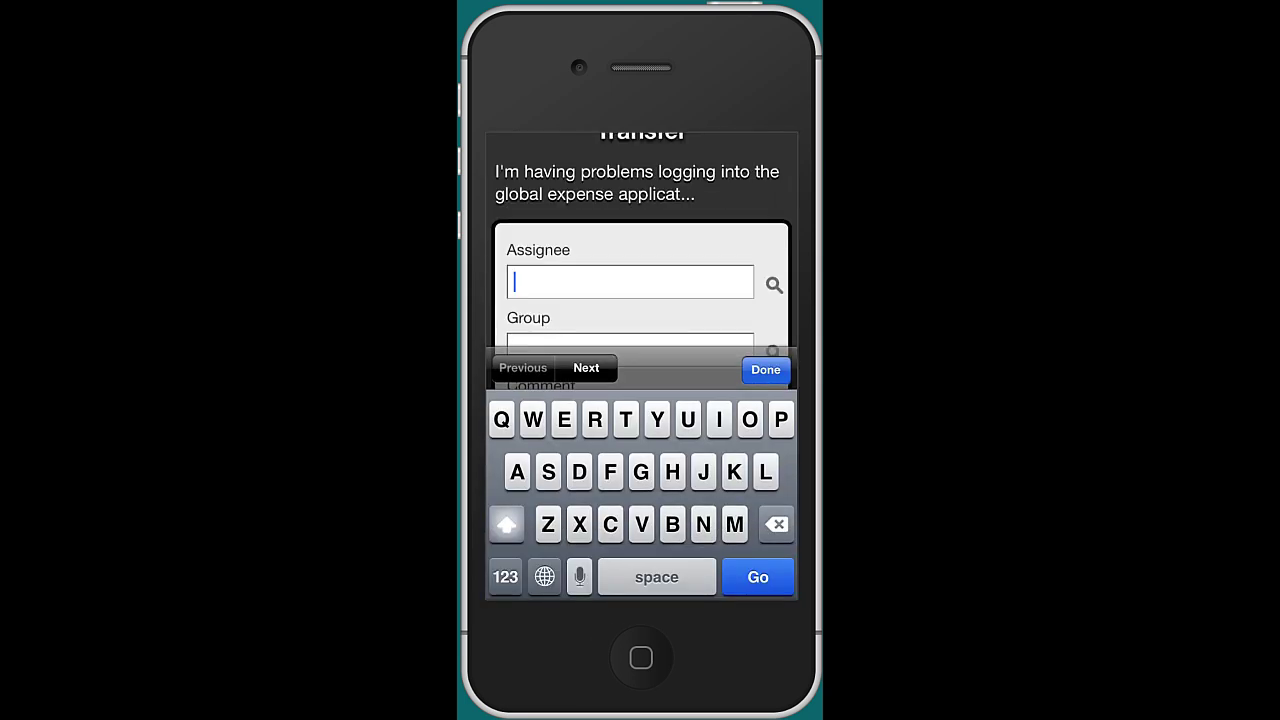
click(766, 503)
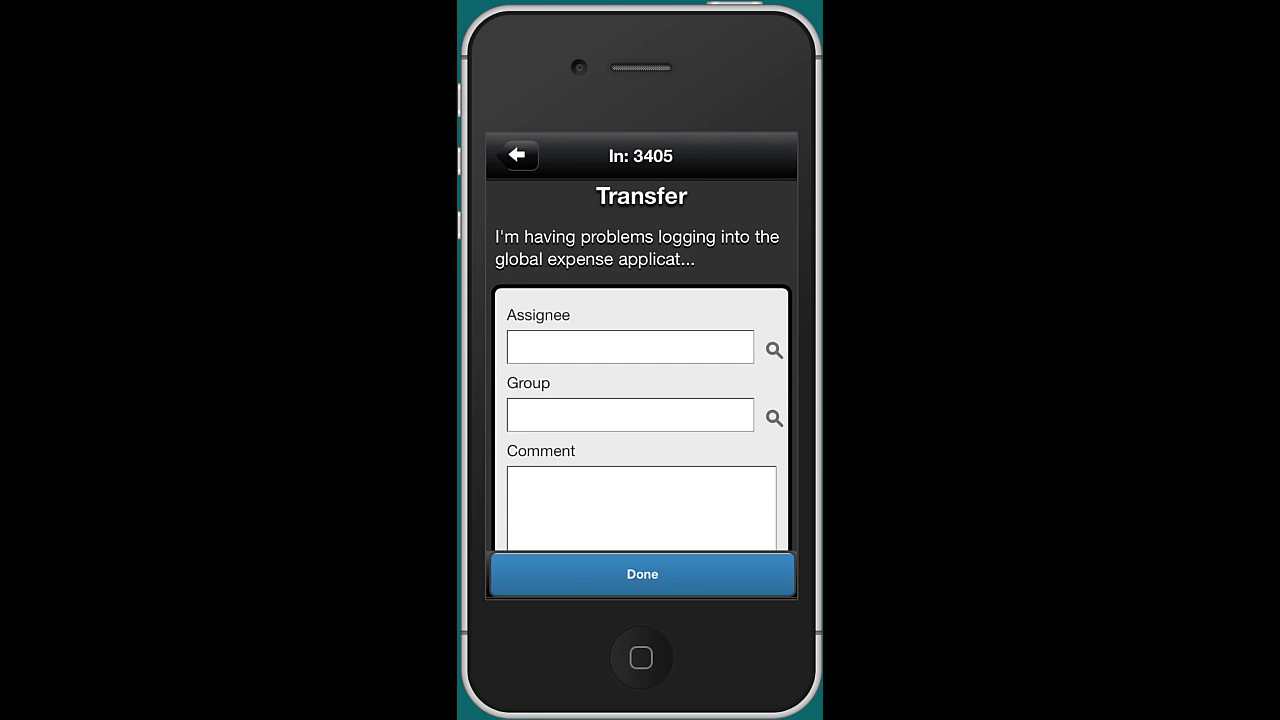
click(774, 418)
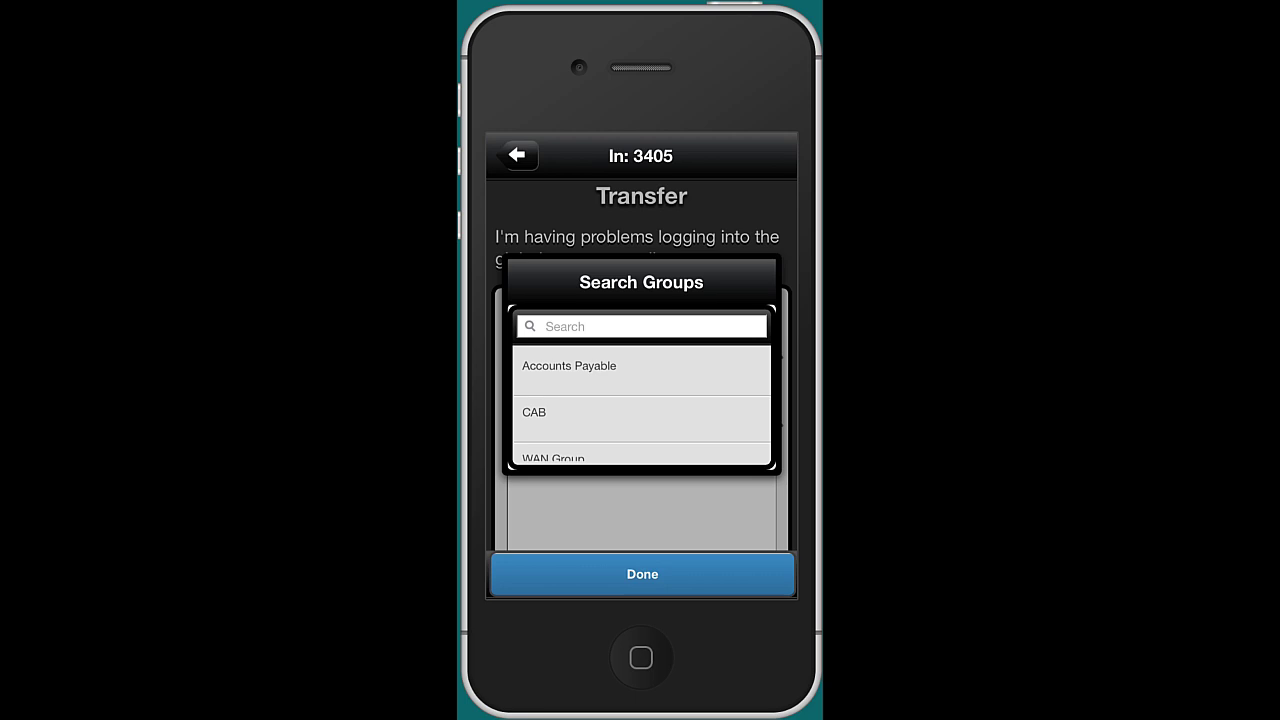
click(641, 327)
text(App)
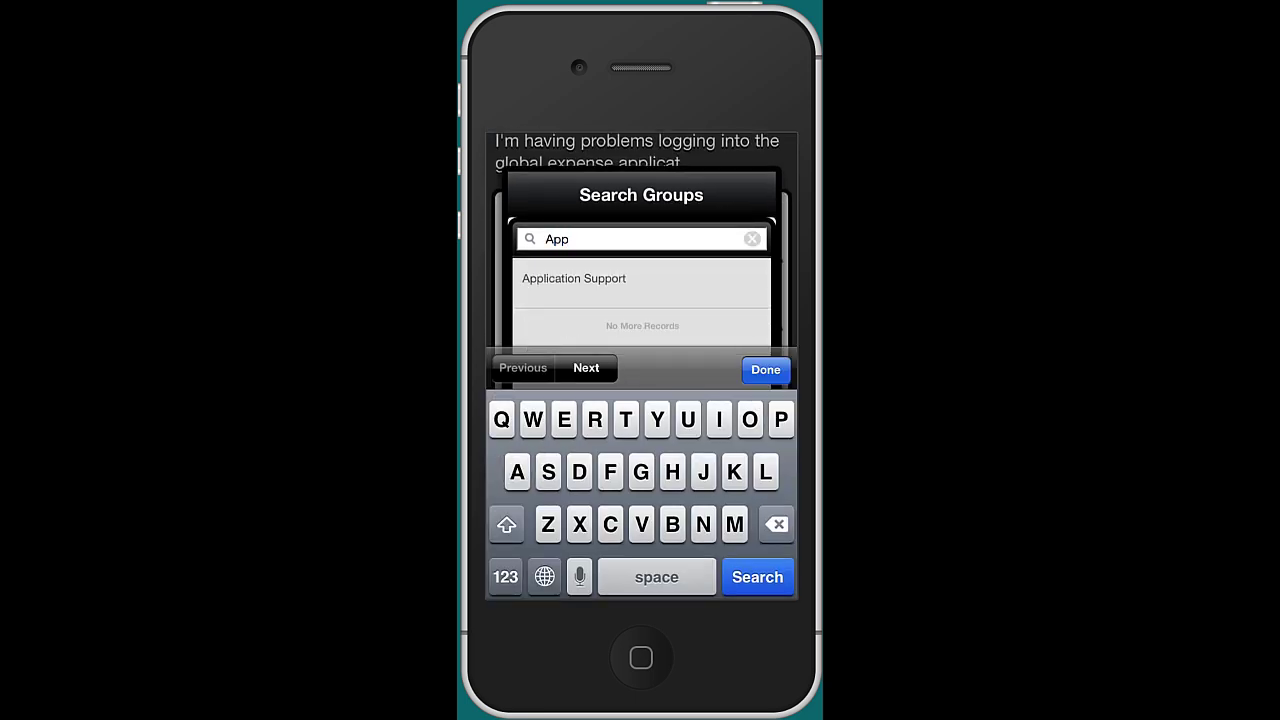
click(574, 279)
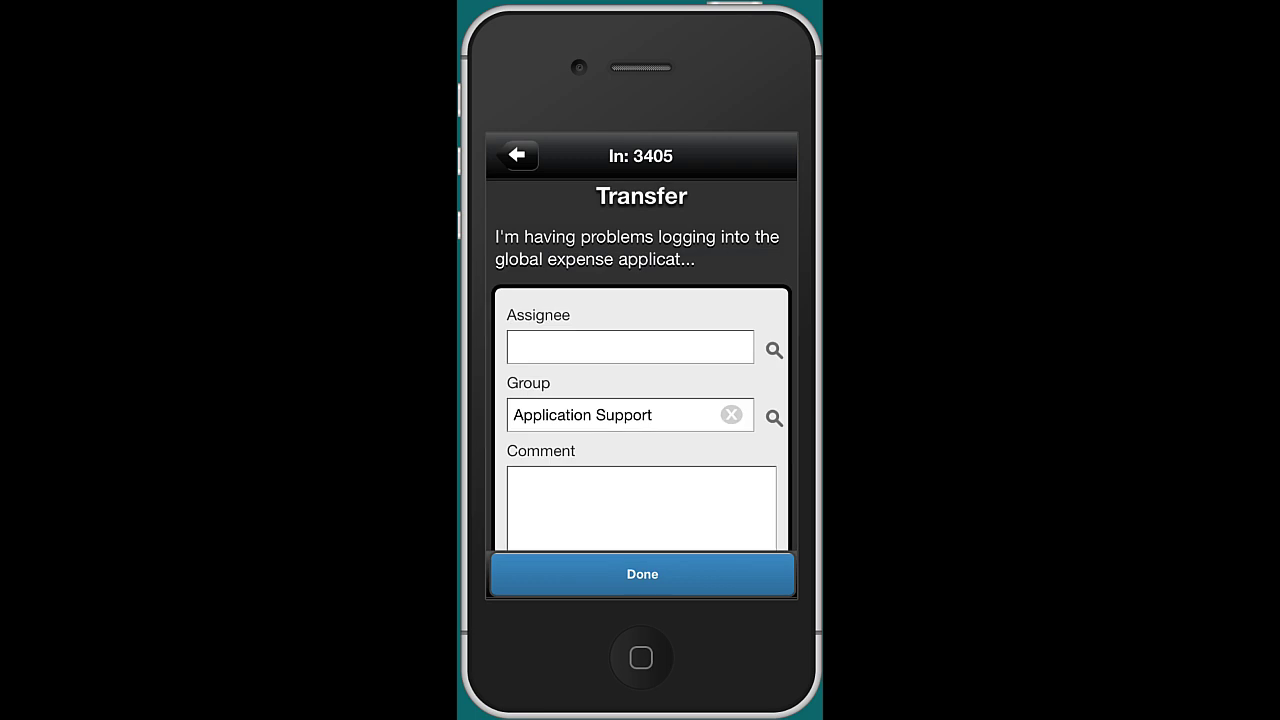
Dictate the transfer comment "i'm having trouble resetting the end-users password." and submit the transfer.
scroll(641, 420, down, 2)
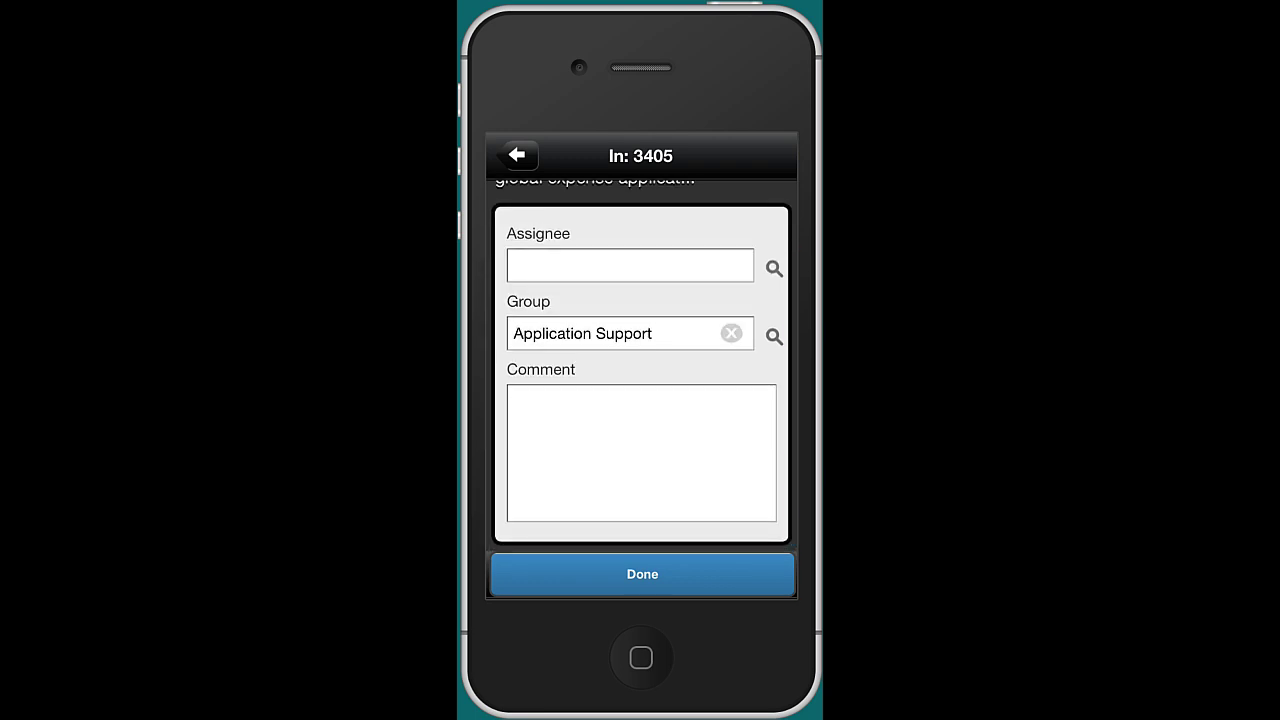
click(641, 451)
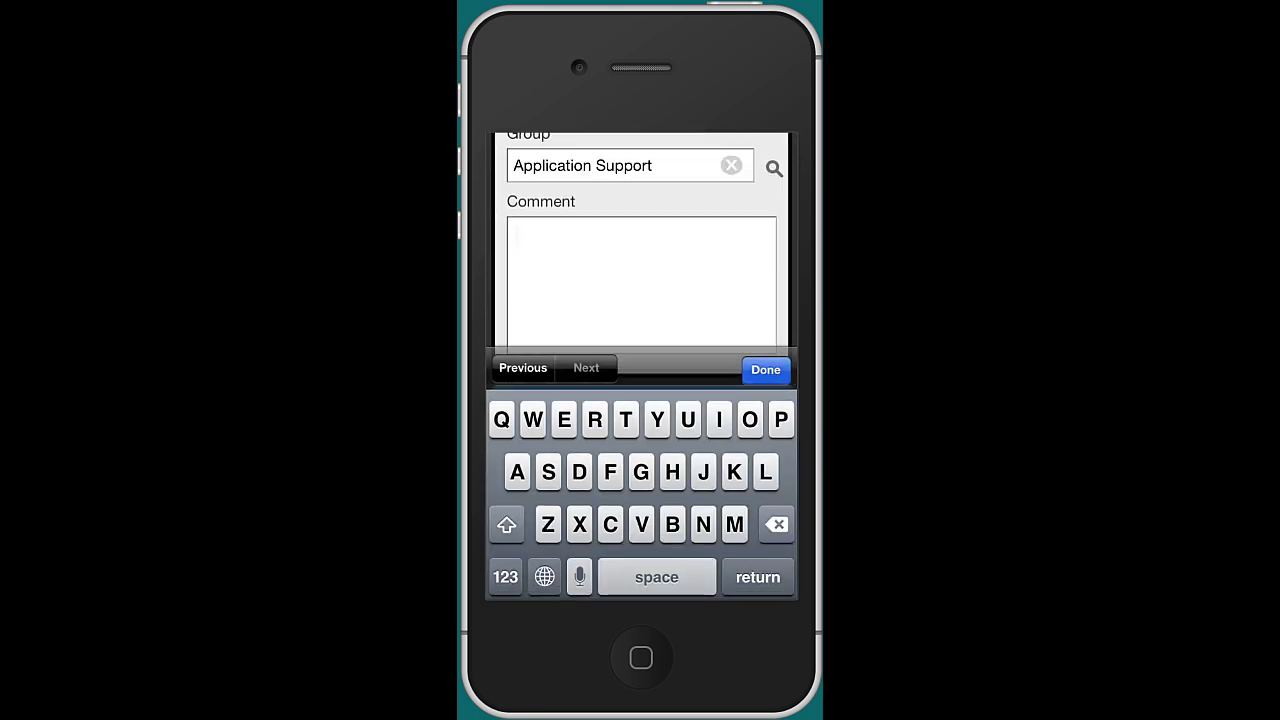
click(579, 577)
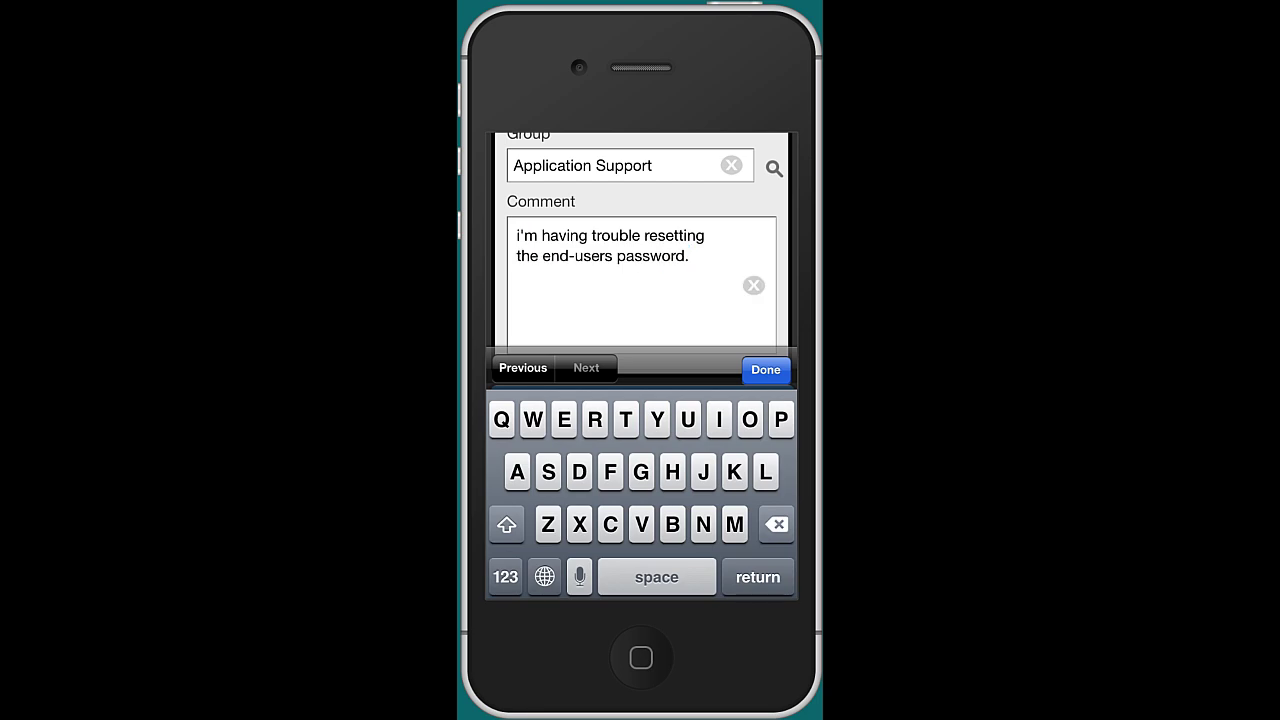
click(765, 369)
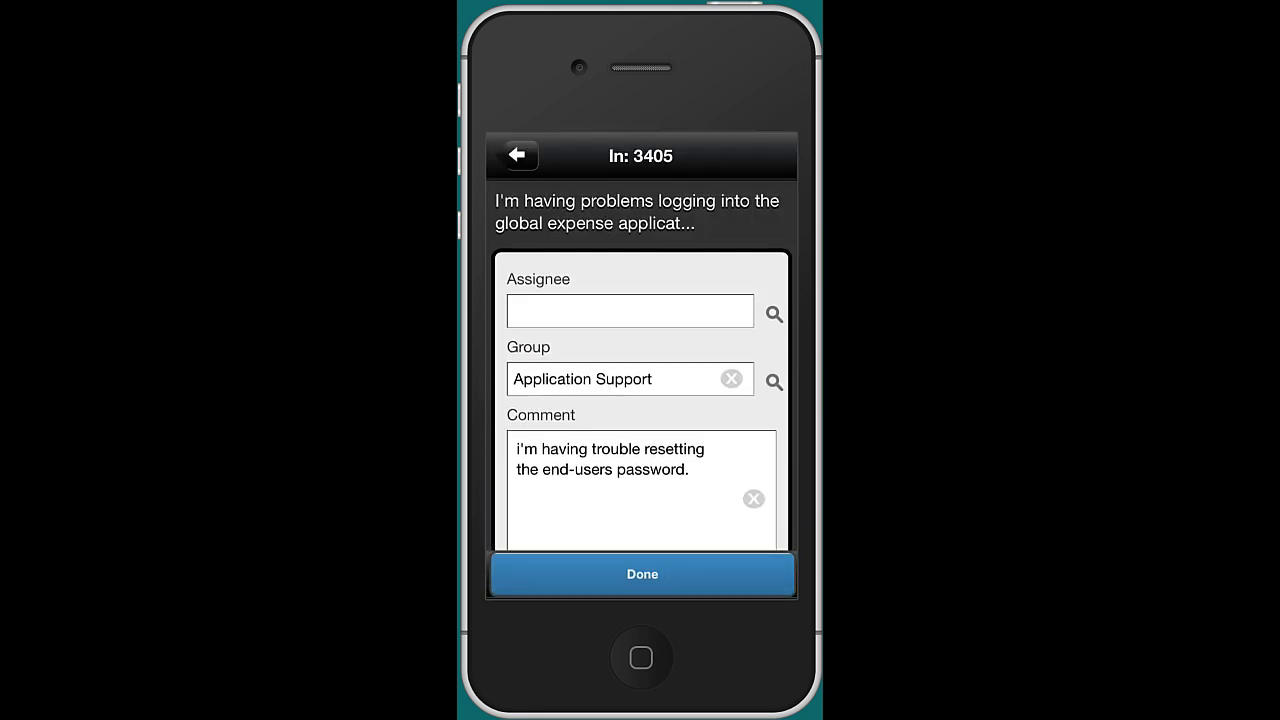
click(642, 574)
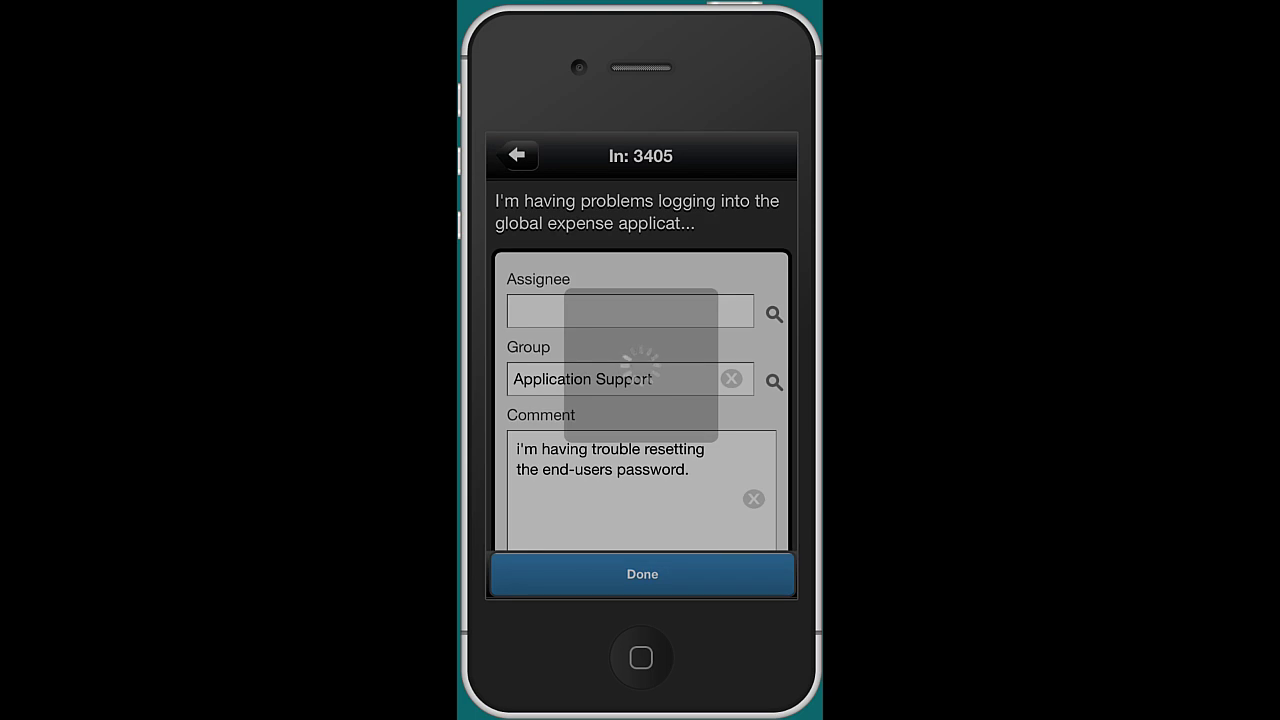